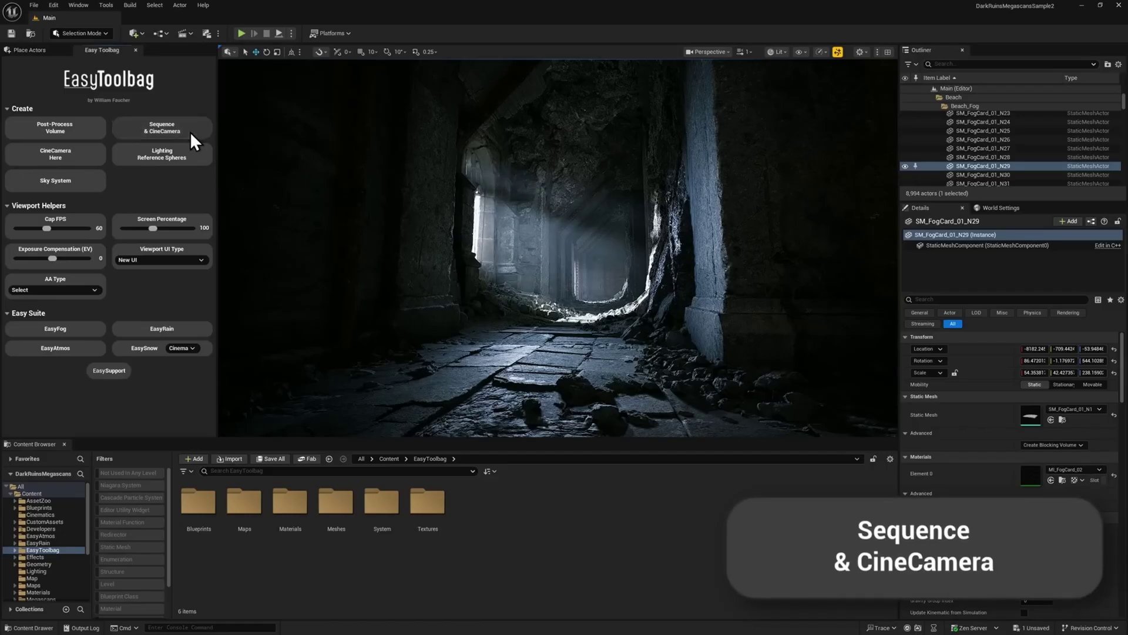
Create a sequence with a CineCamera in the ruins level and a Sky System in the Electric Dreams level with EasyToolbag.
{"action": "left_click", "coordinate": [193, 136]}
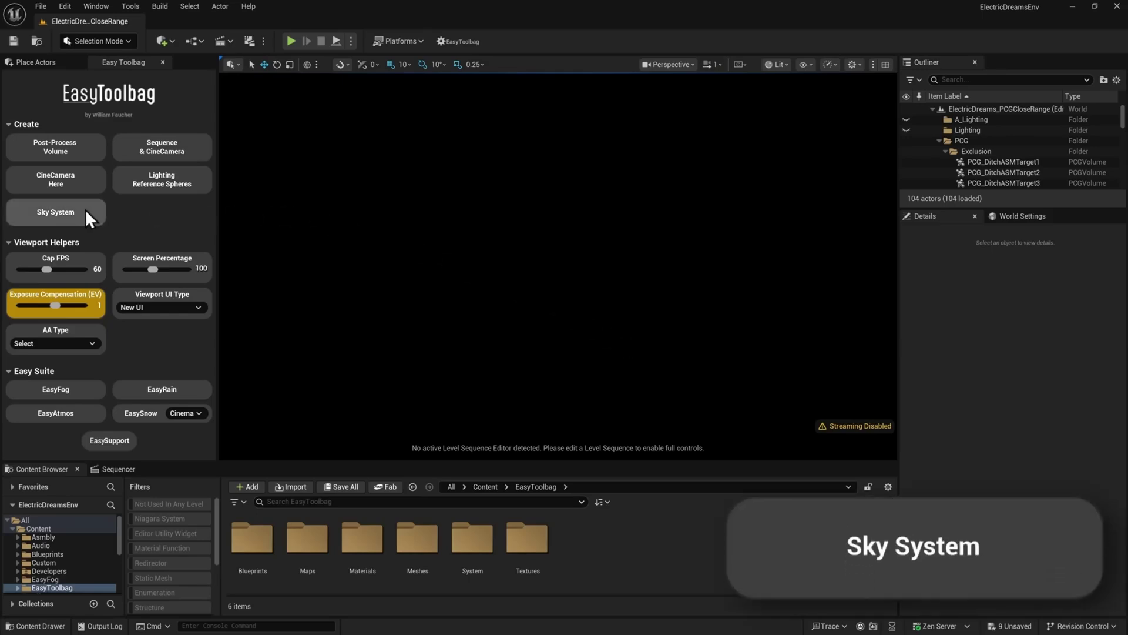
{"action": "left_click", "coordinate": [85, 211]}
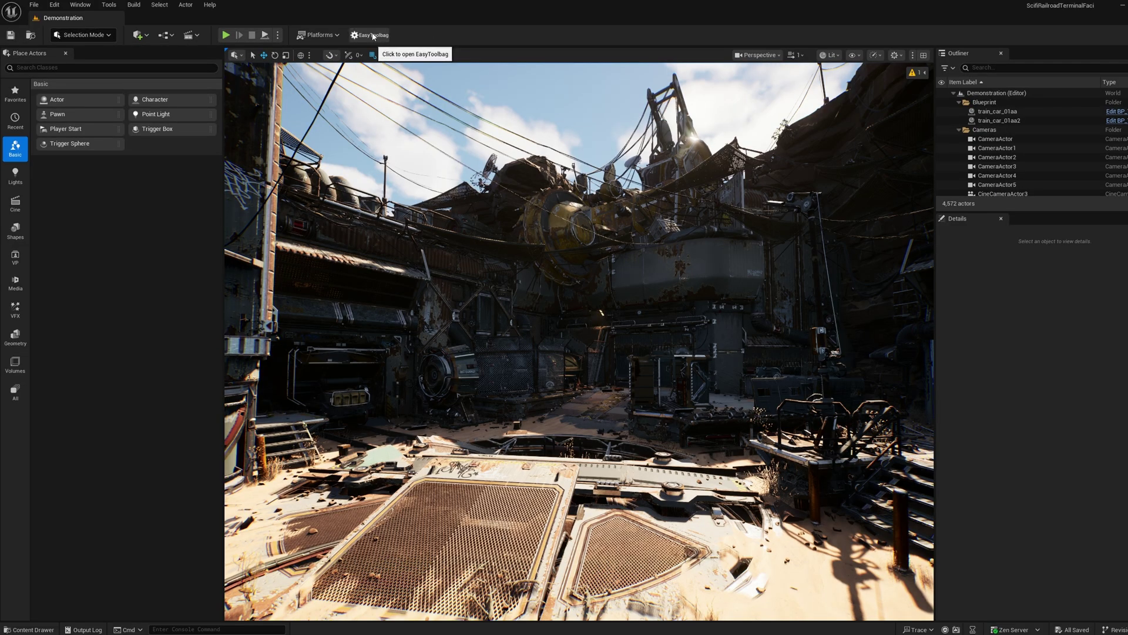
Open EasyToolbag, dock its window beside Place Actors, and open the Plugins browser.
{"action": "left_click", "coordinate": [372, 35]}
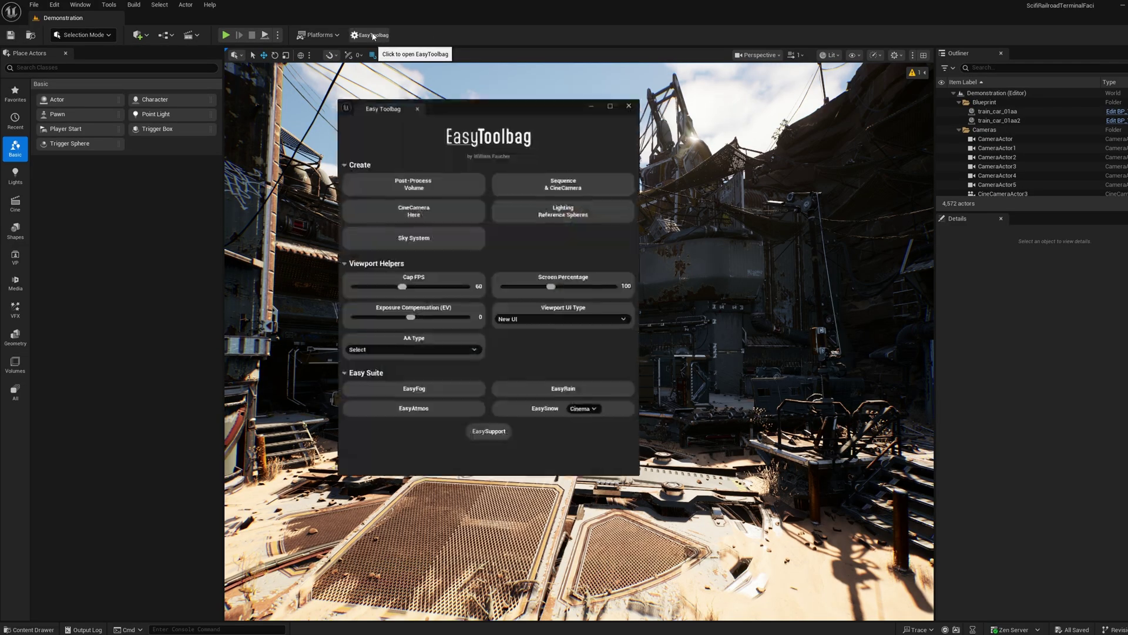
{"action": "left_click_drag", "start_coordinate": [391, 106], "coordinate": [76, 55]}
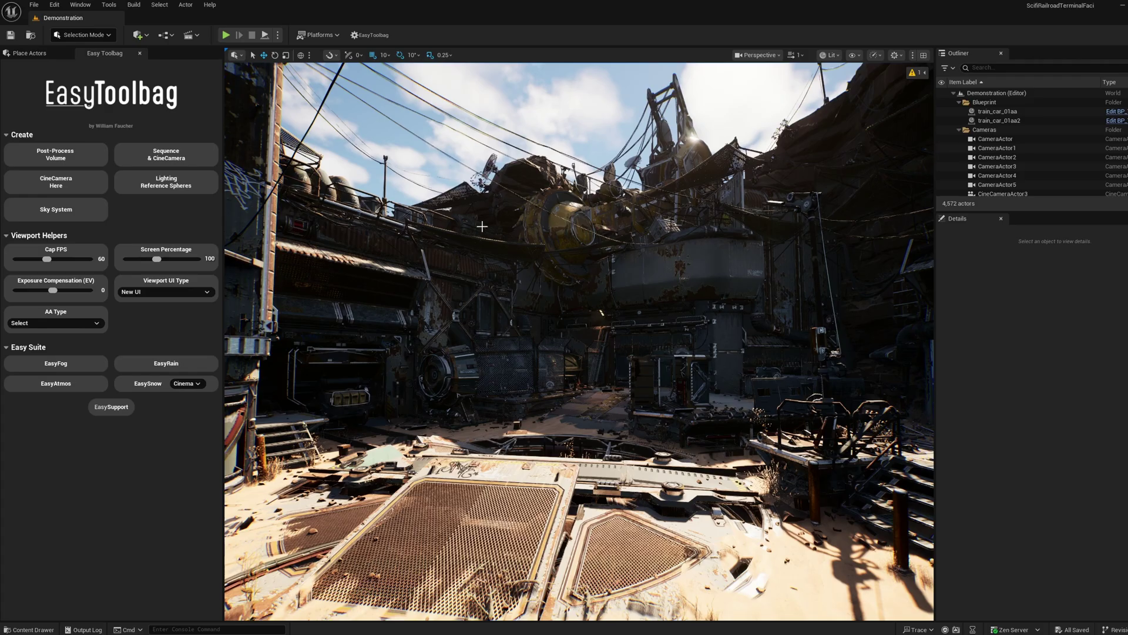
{"action": "left_click", "coordinate": [55, 5]}
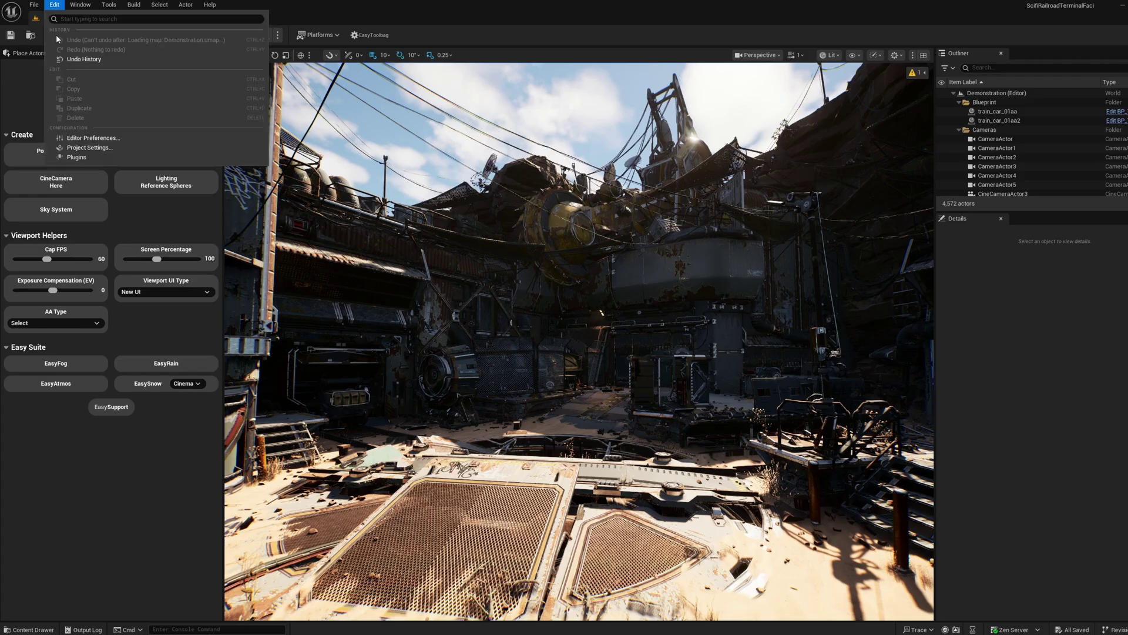
{"action": "left_click", "coordinate": [75, 156]}
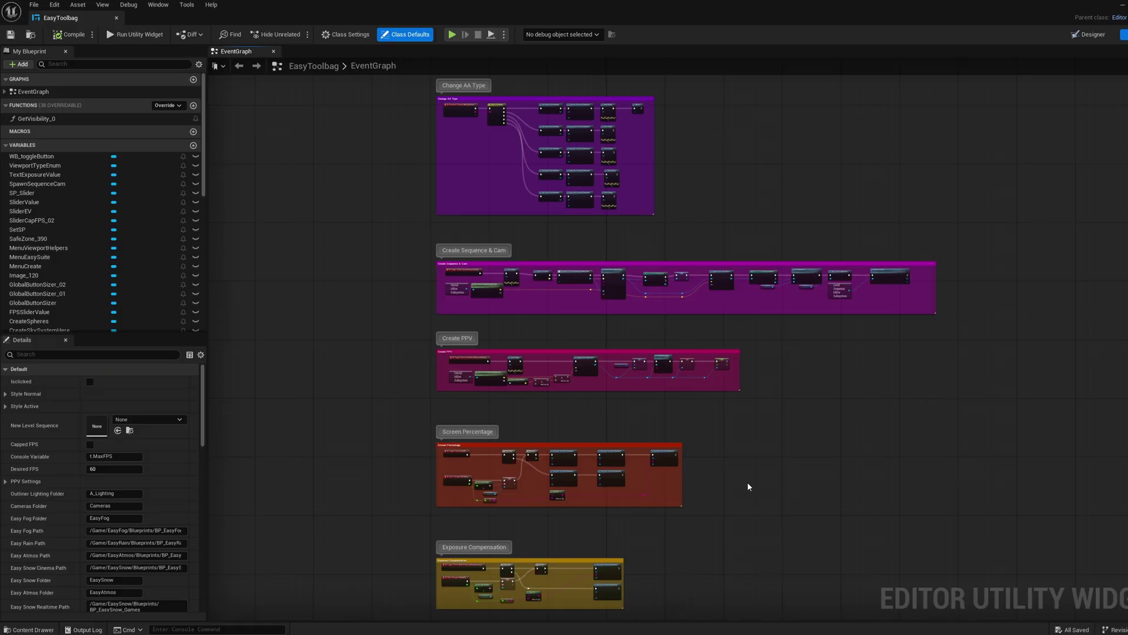
Examine the EasyToolbag widget's event graph sections and the creation and viewport controls in its Designer layout.
{"action": "right_click_drag", "start_coordinate": [748, 486], "coordinate": [718, 301]}
{"action": "right_click_drag", "start_coordinate": [733, 444], "coordinate": [730, 198]}
{"action": "right_click_drag", "start_coordinate": [743, 284], "coordinate": [740, 42]}
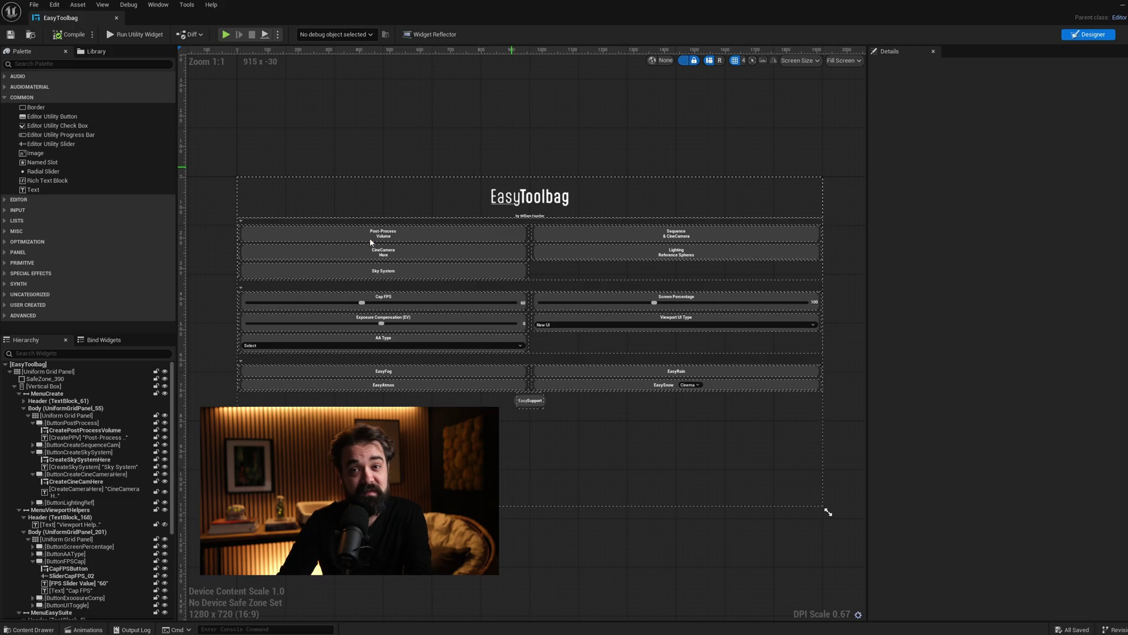
{"action": "left_click", "coordinate": [370, 241]}
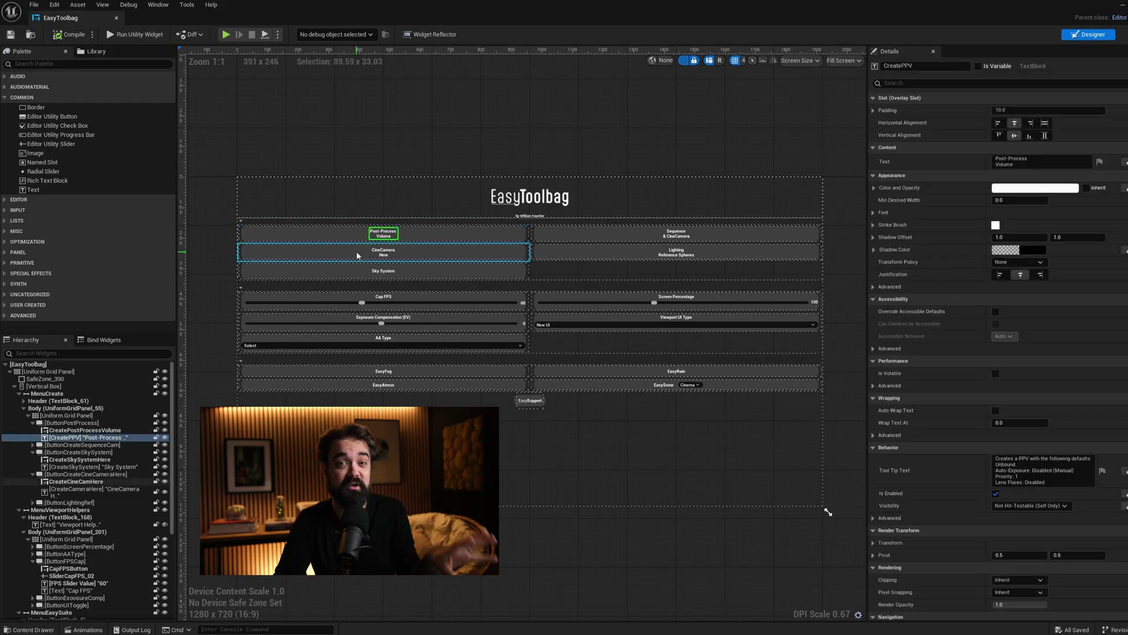
{"action": "left_click", "coordinate": [356, 252]}
{"action": "left_click", "coordinate": [362, 271]}
{"action": "left_click", "coordinate": [365, 295]}
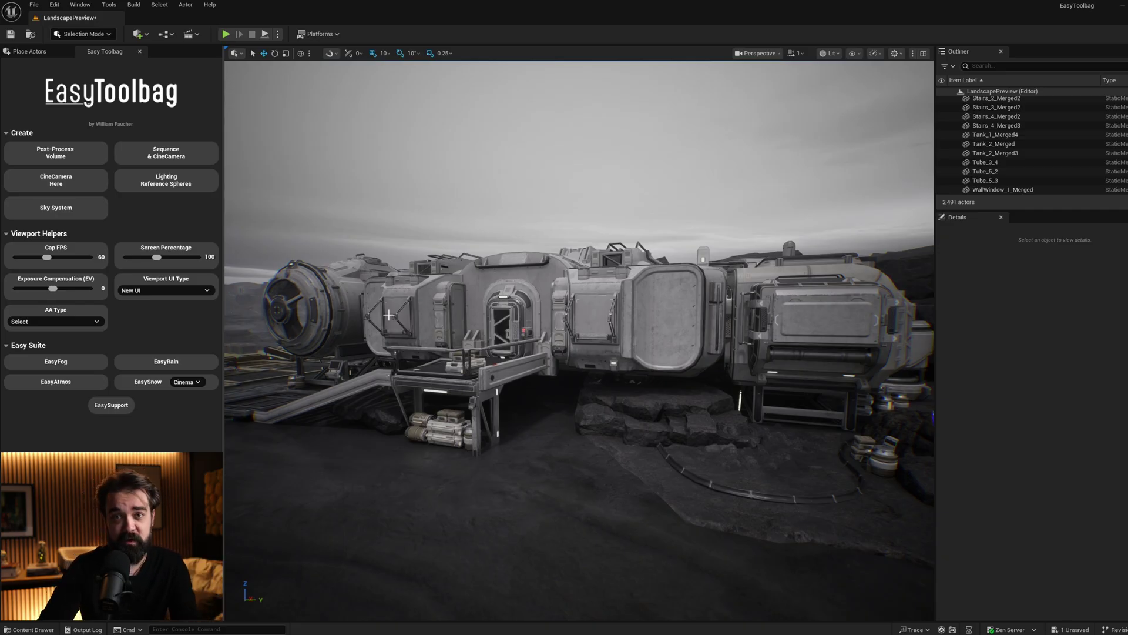
Place a Post Process Volume on the ground in front of the station and enable its Infinite Extent (Unbound) option.
{"action": "left_click", "coordinate": [146, 35]}
{"action": "mouse_move", "coordinate": [174, 183]}
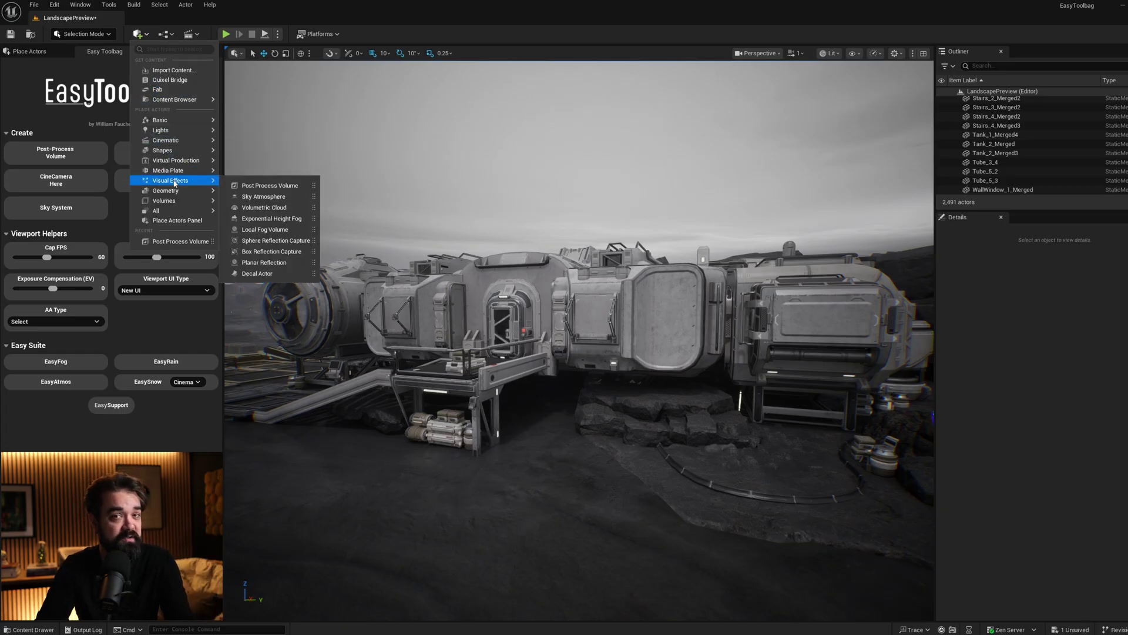
{"action": "left_click_drag", "start_coordinate": [254, 186], "coordinate": [526, 508]}
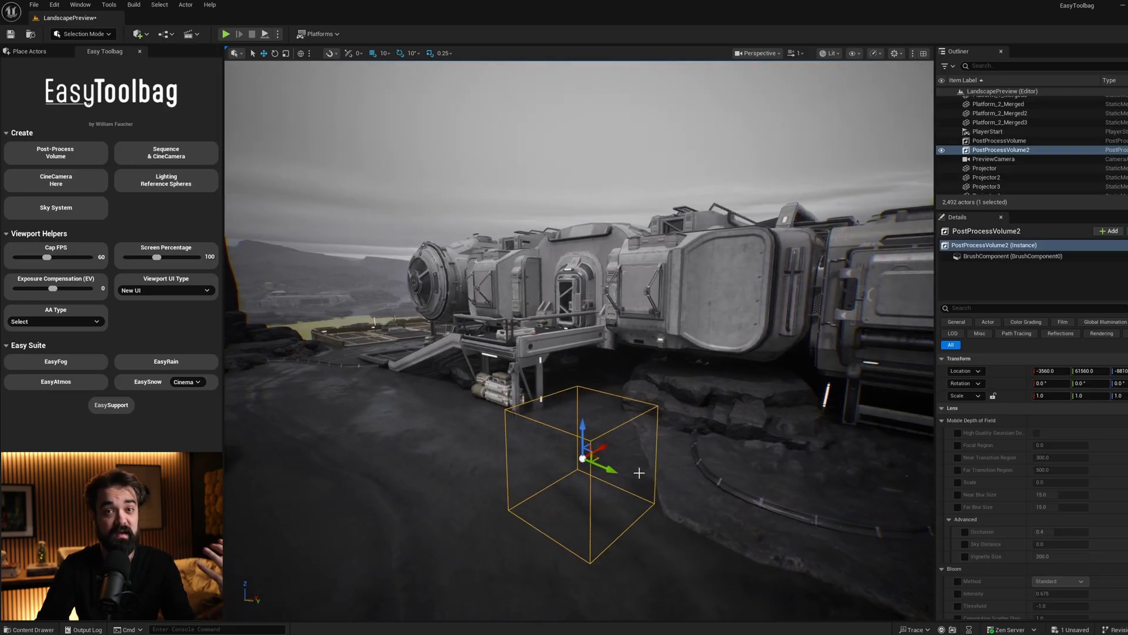
{"action": "left_click", "coordinate": [968, 309]}
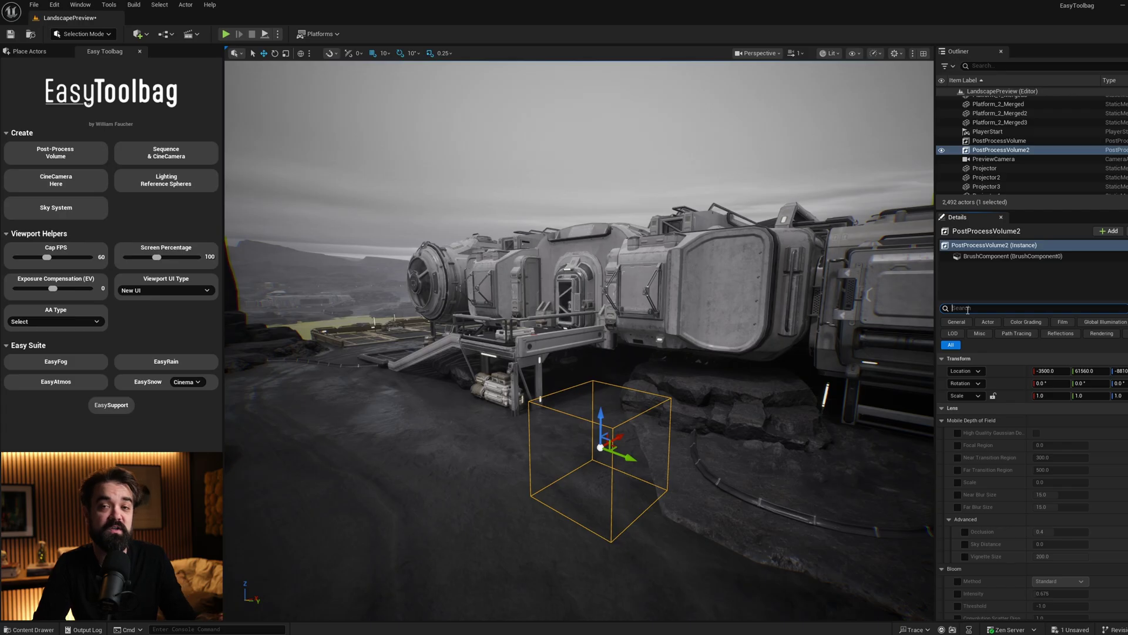
{"action": "type", "text": "unbound"}
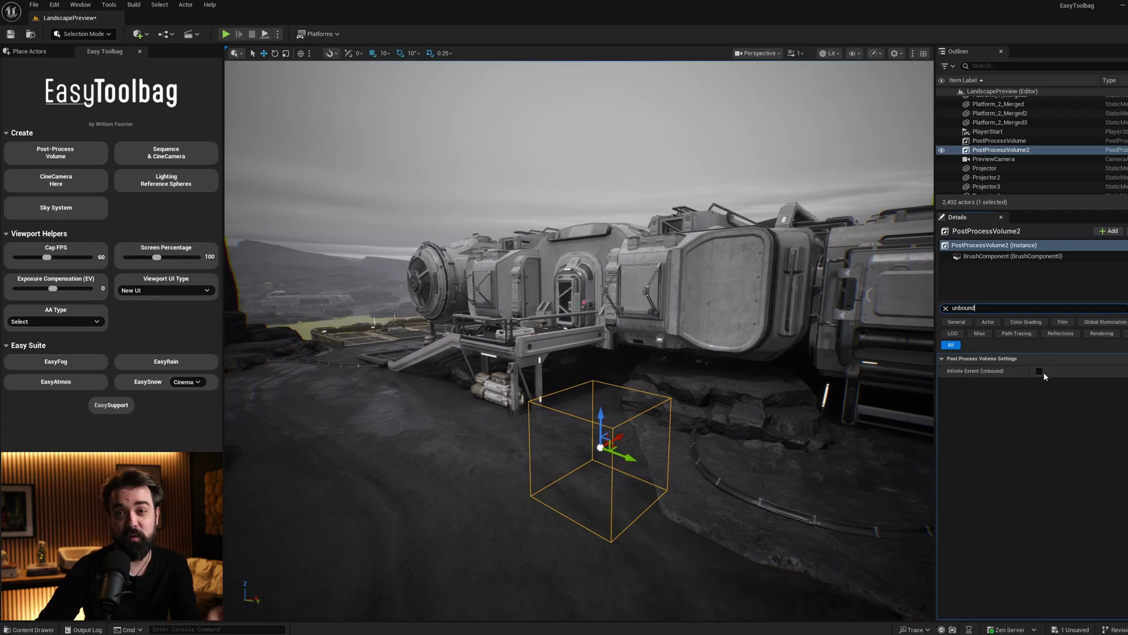
Override the lens flare intensity of the Post Process Volume with 0.0 and delete the volume.
{"action": "left_click_drag", "start_coordinate": [998, 306], "coordinate": [927, 306]}
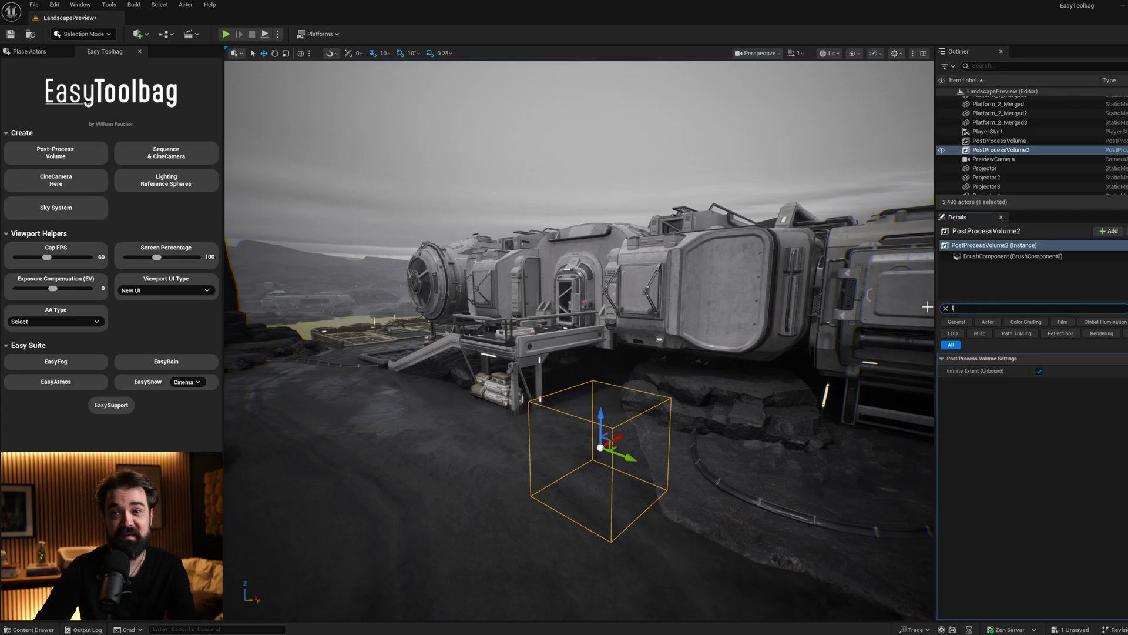
{"action": "left_click", "coordinate": [957, 383]}
{"action": "left_click_drag", "start_coordinate": [1053, 384], "coordinate": [1000, 384]}
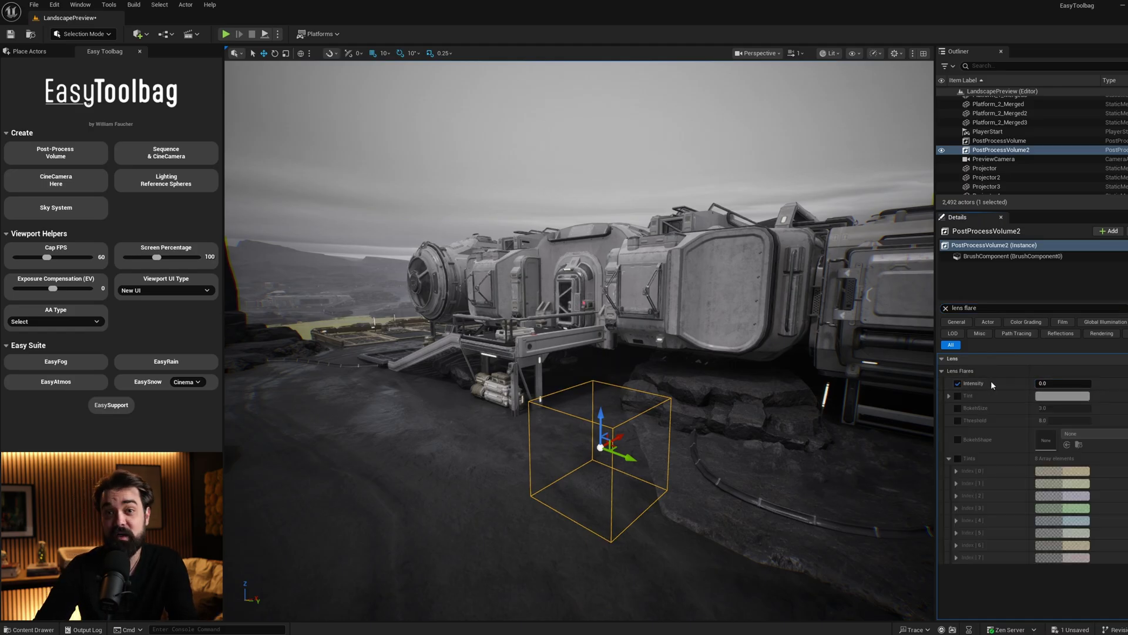
{"action": "left_click", "coordinate": [945, 308]}
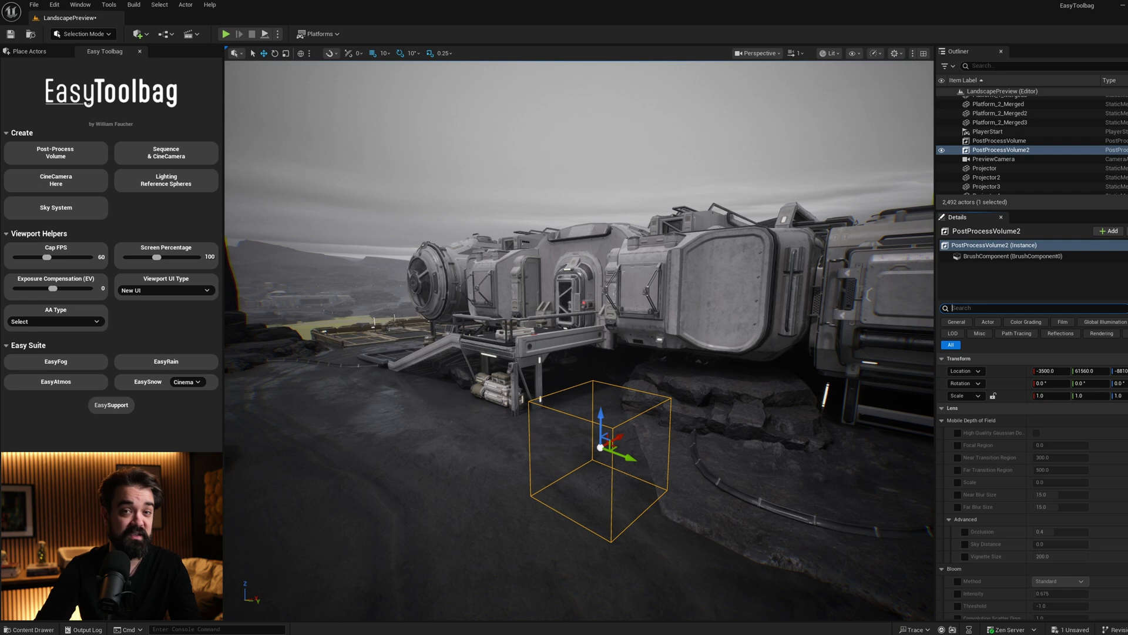
{"action": "key", "text": "Delete"}
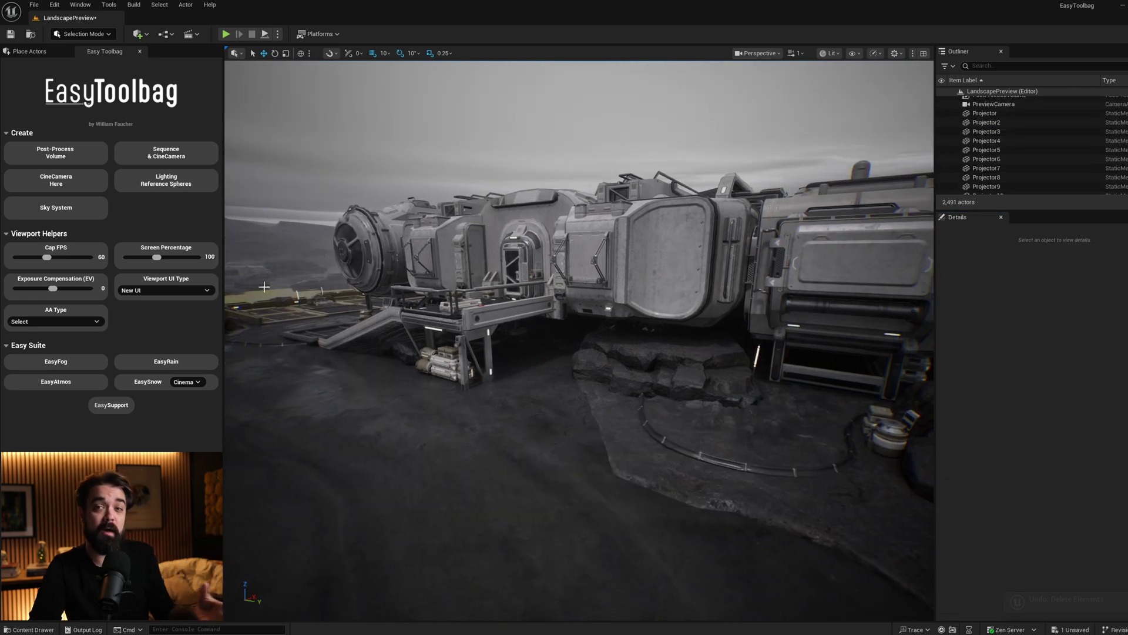
Create a preset post-process volume with EasyToolbag and filter its details for the unbound and lens flares settings.
{"action": "left_click", "coordinate": [44, 152]}
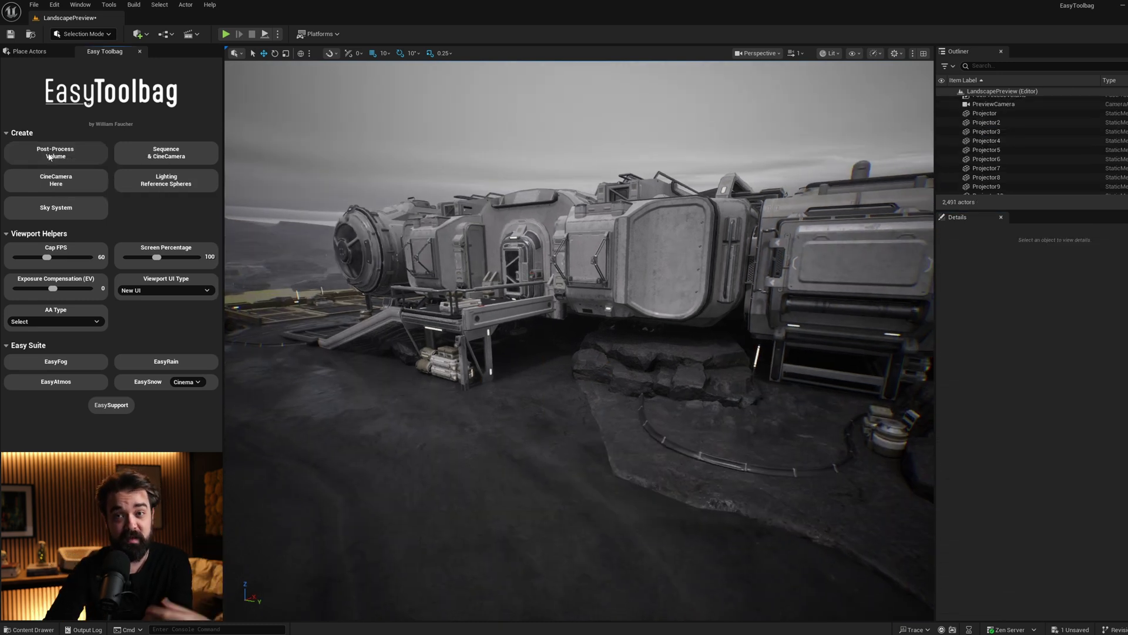
{"action": "left_click", "coordinate": [654, 180]}
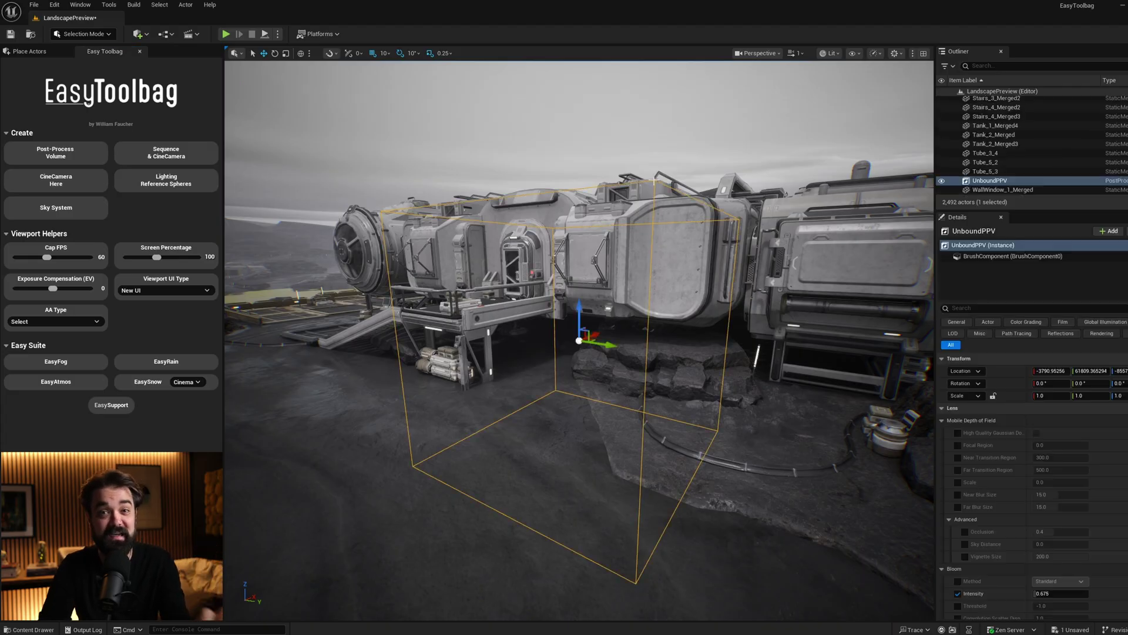
{"action": "left_click", "coordinate": [971, 306]}
{"action": "type", "text": "unbound"}
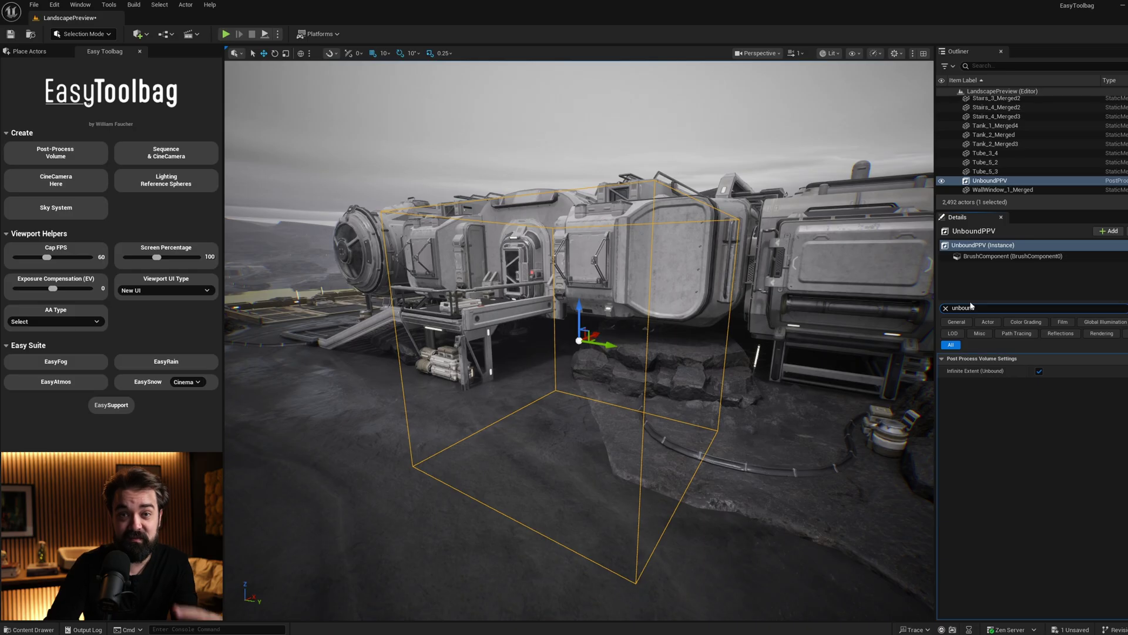
{"action": "double_click", "coordinate": [967, 305]}
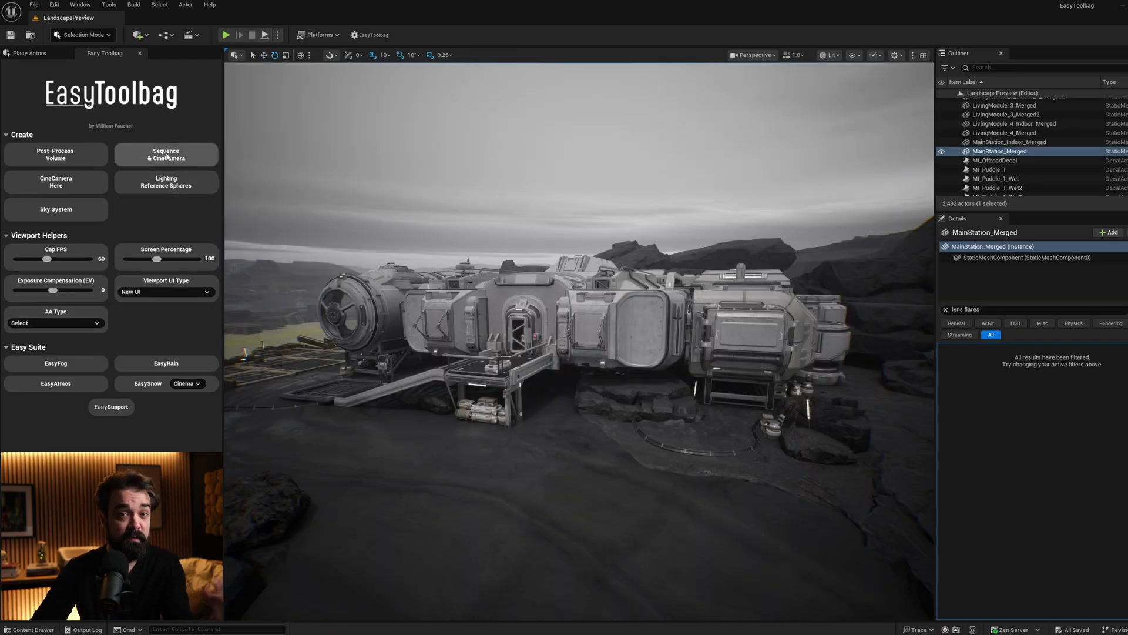
Create a sequence with a CineCamera through EasyToolbag, saved as Sequence in the EasyToolbag folder.
{"action": "left_click", "coordinate": [186, 151]}
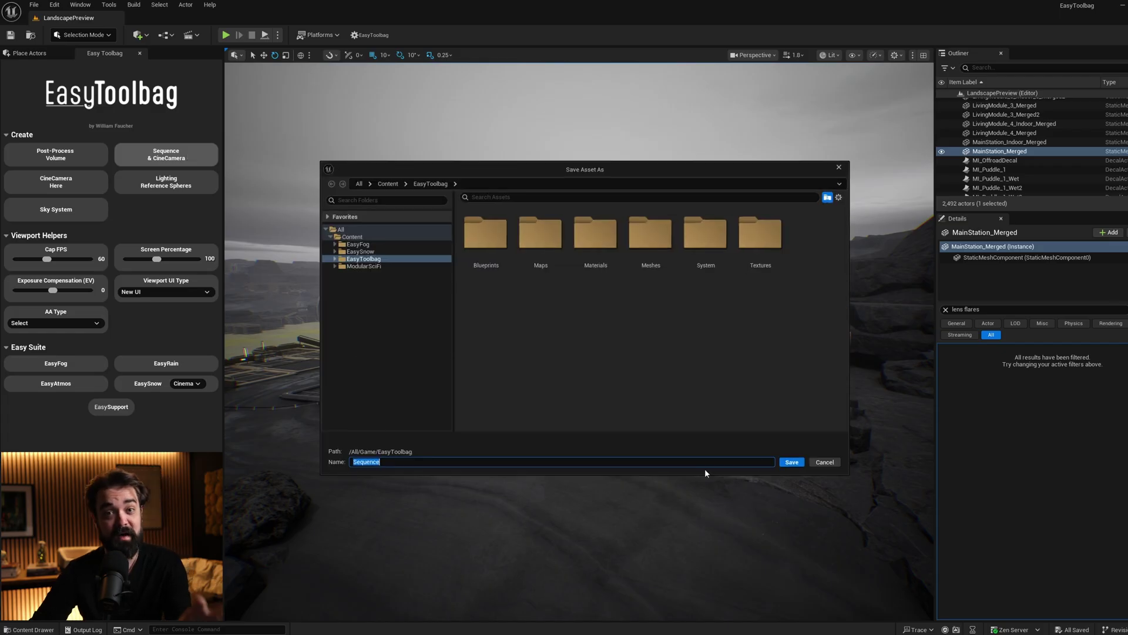
{"action": "left_click", "coordinate": [791, 462]}
Add a level sequence the standard way, saved as NewLevelSequence2 in the EasyToolbag folder, and create a camera in it.
{"action": "left_click", "coordinate": [195, 36]}
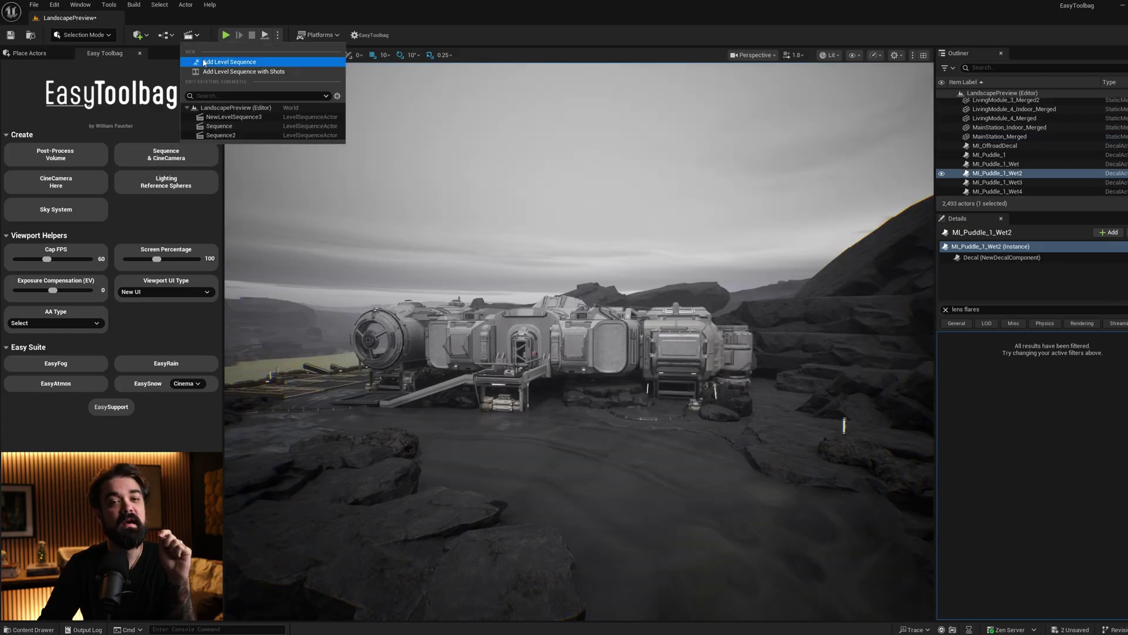
{"action": "left_click", "coordinate": [217, 58]}
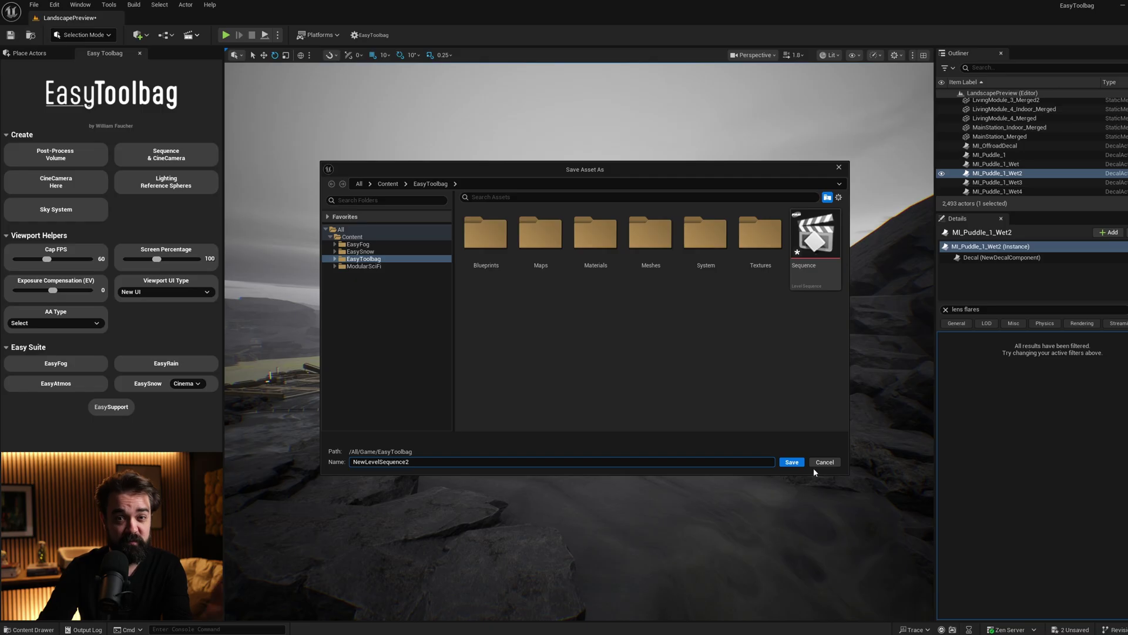
{"action": "left_click", "coordinate": [791, 462]}
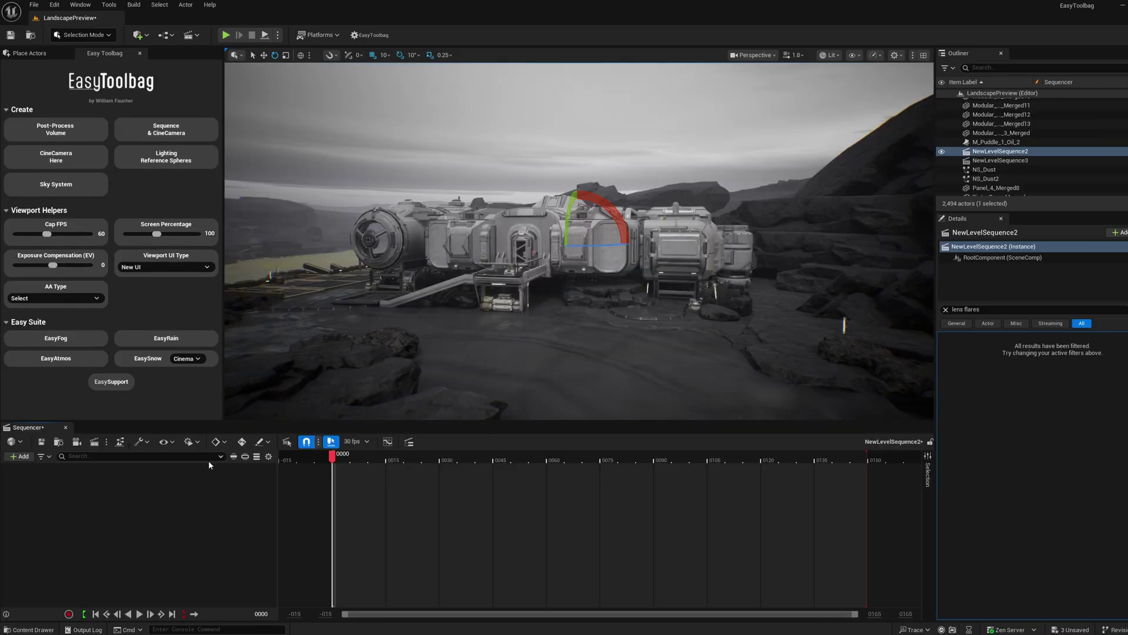
{"action": "left_click", "coordinate": [76, 441]}
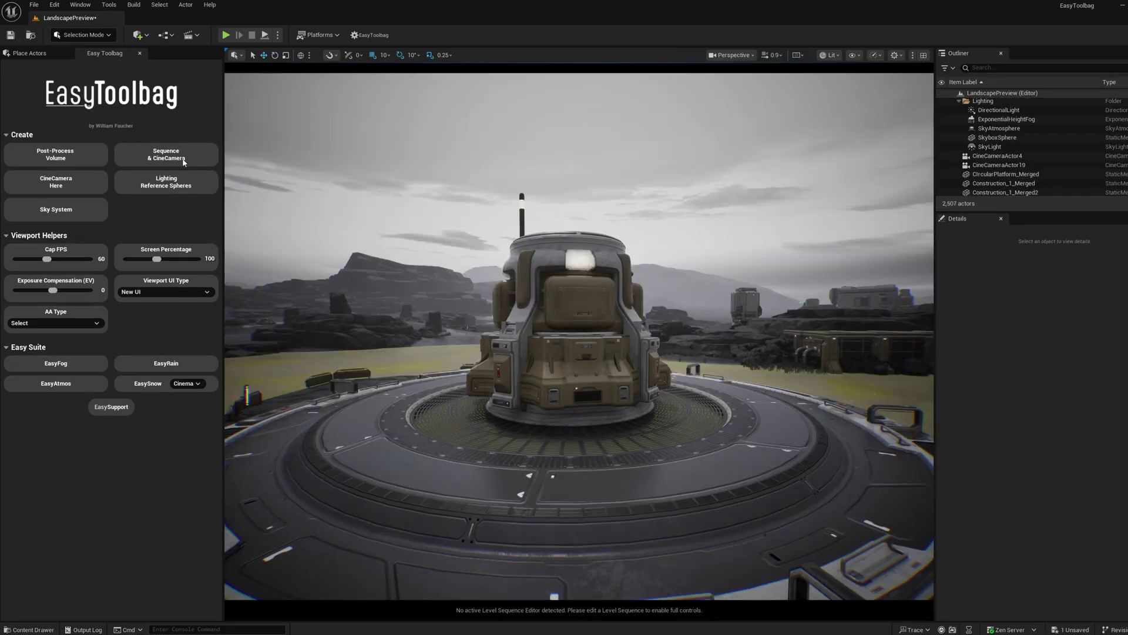
Create a sequence with a CineCamera through EasyToolbag, named Sequence4, and pull its camera back from the tan module.
{"action": "left_click", "coordinate": [183, 162]}
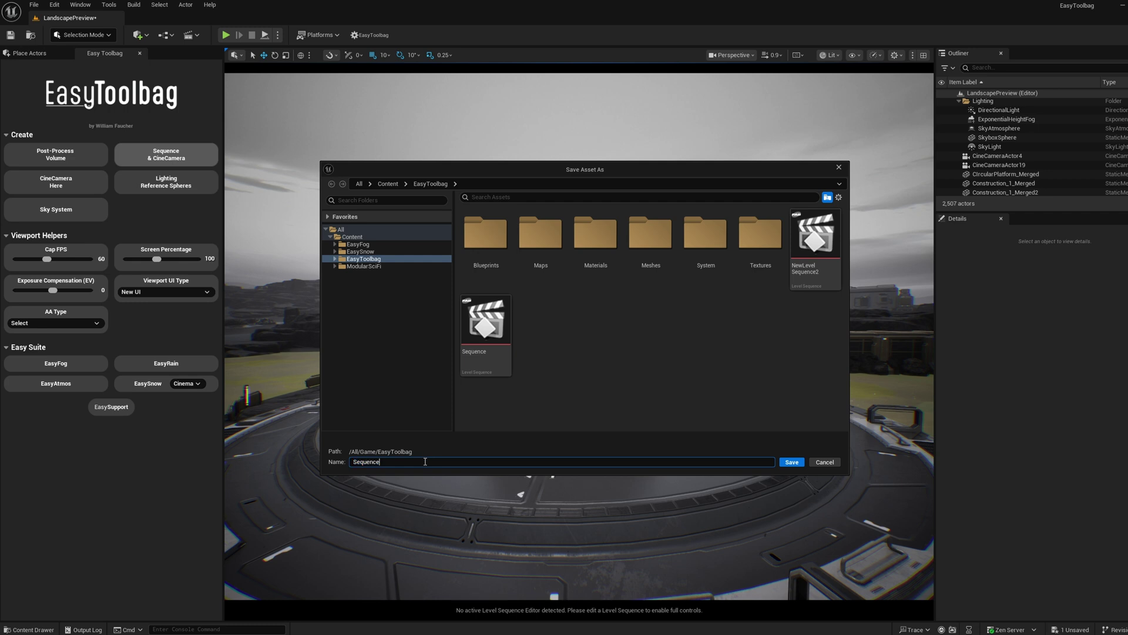
{"action": "left_click", "coordinate": [791, 462]}
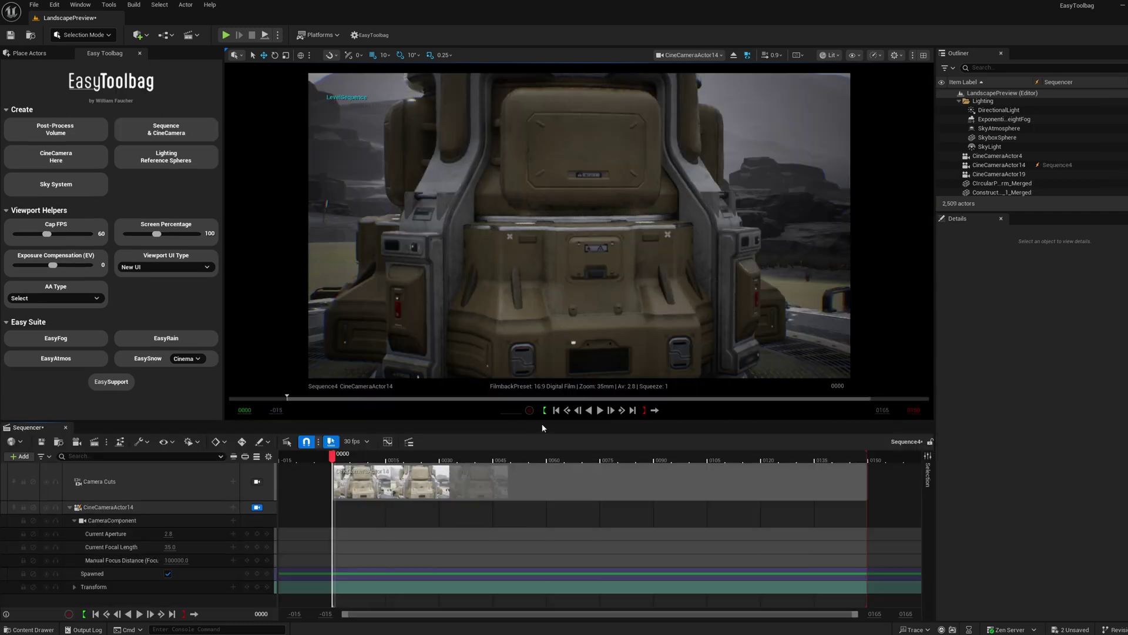
{"action": "key", "text": "s"}
{"action": "right_click_drag", "start_coordinate": [579, 226], "coordinate": [564, 203]}
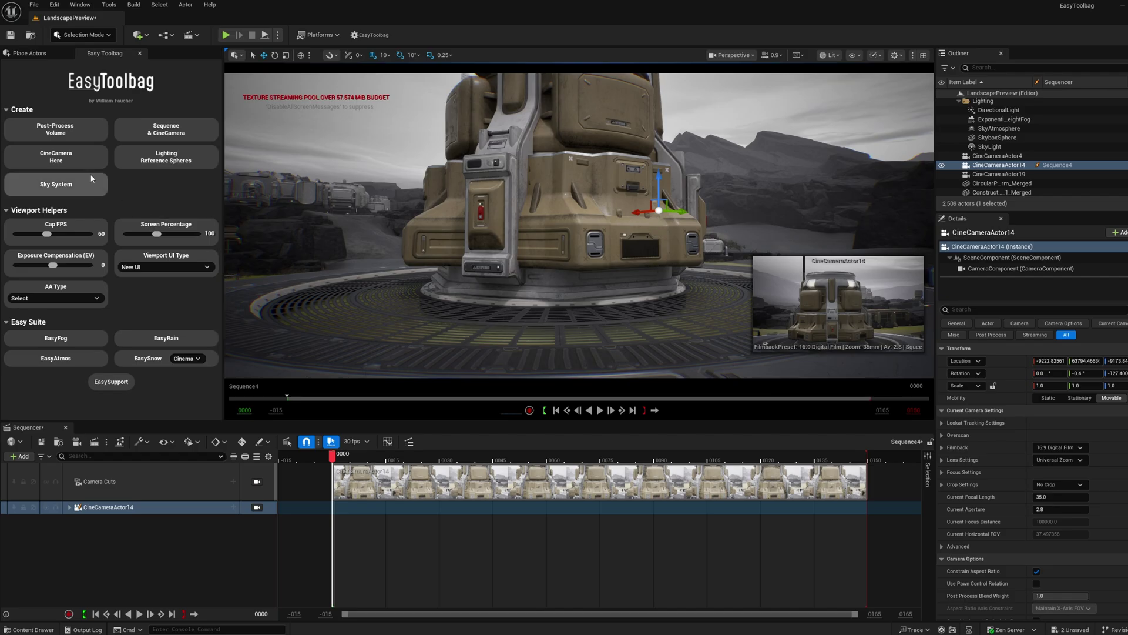
Create a CineCamera at the current view with EasyToolbag and pull it back to frame the tan module's red-handled panel.
{"action": "left_click", "coordinate": [82, 160]}
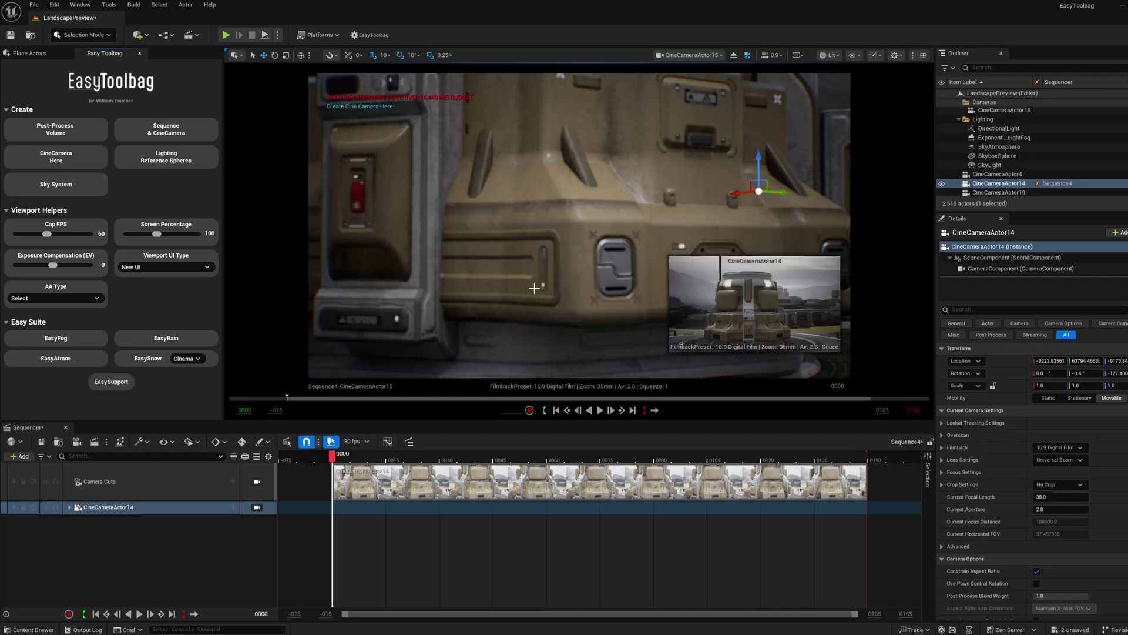
{"action": "key", "text": "s"}
{"action": "mouse_move", "coordinate": [482, 274]}
{"action": "right_mouse_down"}
{"action": "mouse_move", "coordinate": [535, 251]}
{"action": "mouse_move", "coordinate": [482, 274]}
{"action": "right_mouse_up"}
{"action": "key", "text": "g"}
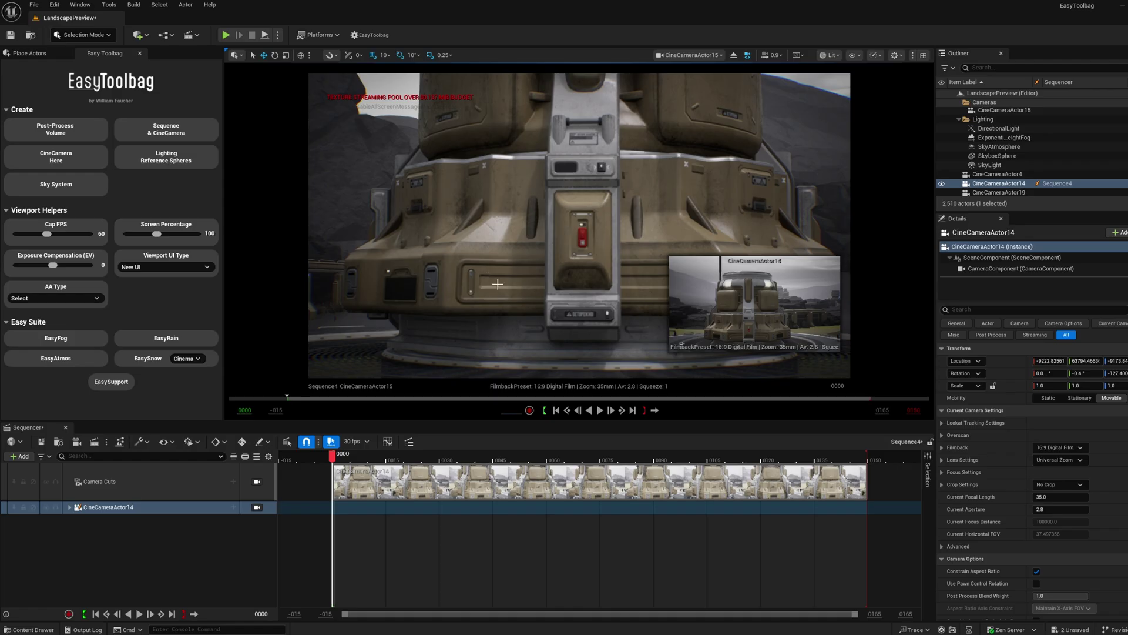
{"action": "right_click", "coordinate": [549, 295]}
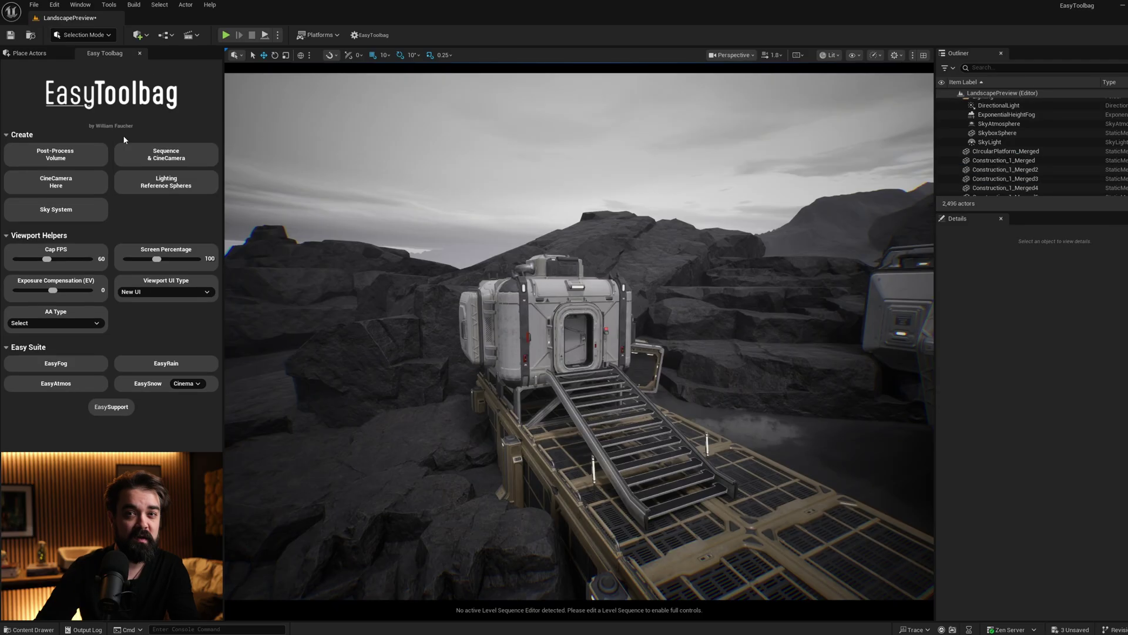
Place a Cine Camera Actor in the scene manually, near the ramp to the white module's door.
{"action": "left_click", "coordinate": [30, 53]}
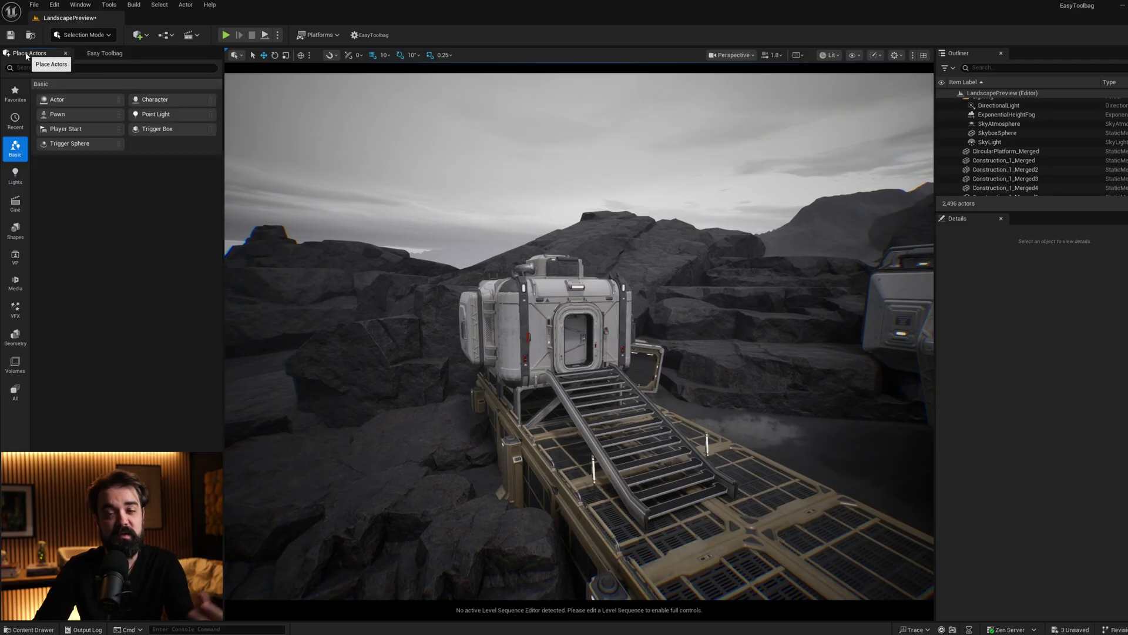
{"action": "left_click", "coordinate": [16, 207]}
{"action": "left_click_drag", "start_coordinate": [80, 147], "coordinate": [536, 301]}
{"action": "right_click_drag", "start_coordinate": [537, 301], "coordinate": [646, 300]}
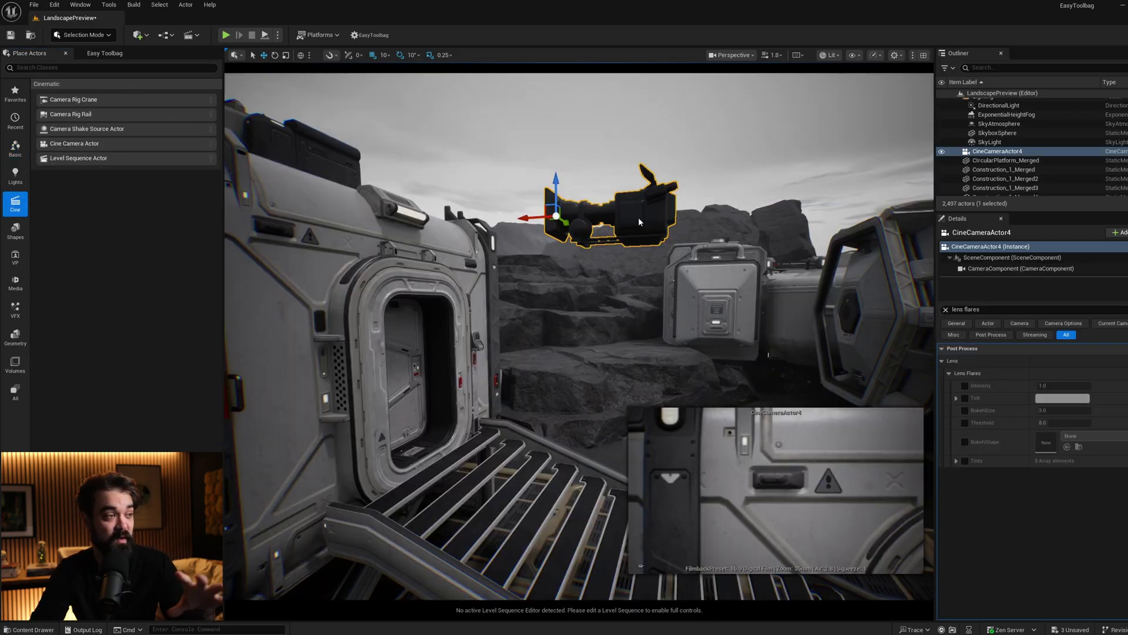
Pilot the newly placed cine camera and pull back to frame the white module with its ramp.
{"action": "right_click", "coordinate": [639, 218]}
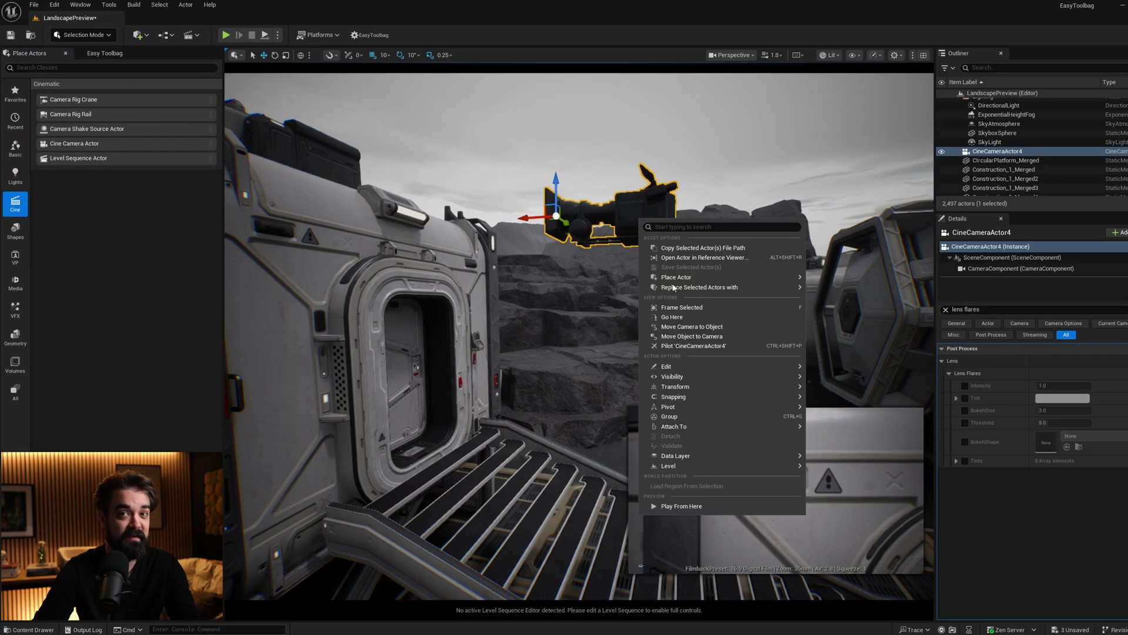
{"action": "left_click", "coordinate": [699, 348]}
{"action": "key", "text": "s"}
{"action": "right_click_drag", "start_coordinate": [599, 368], "coordinate": [679, 388]}
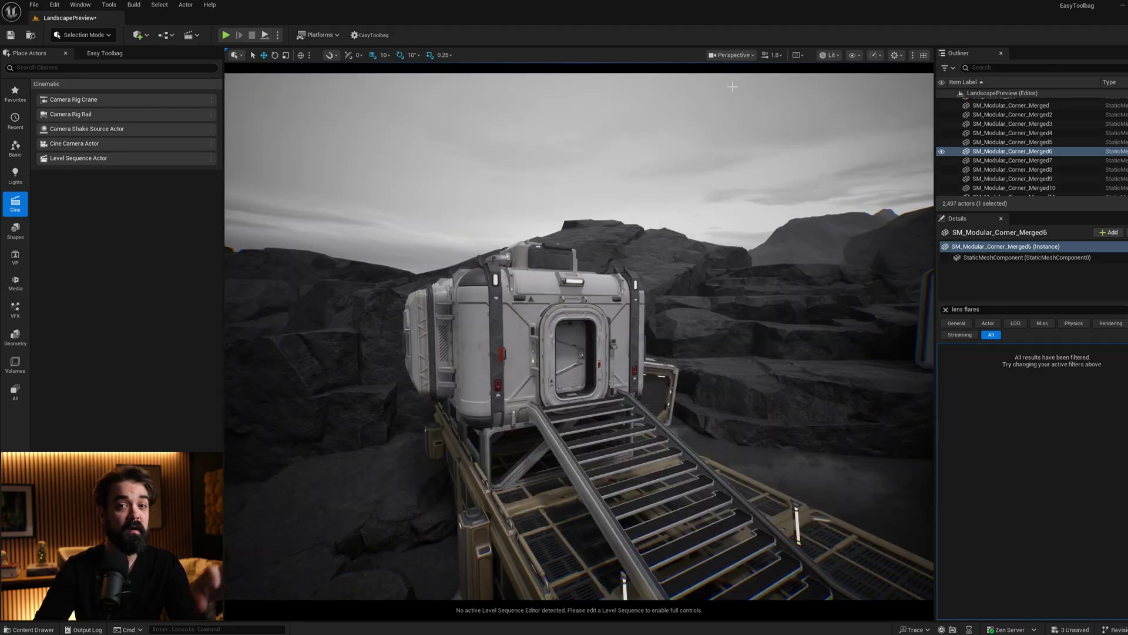
Create a Cine Camera Actor from the current view of the white module and pilot it.
{"action": "left_click", "coordinate": [750, 57]}
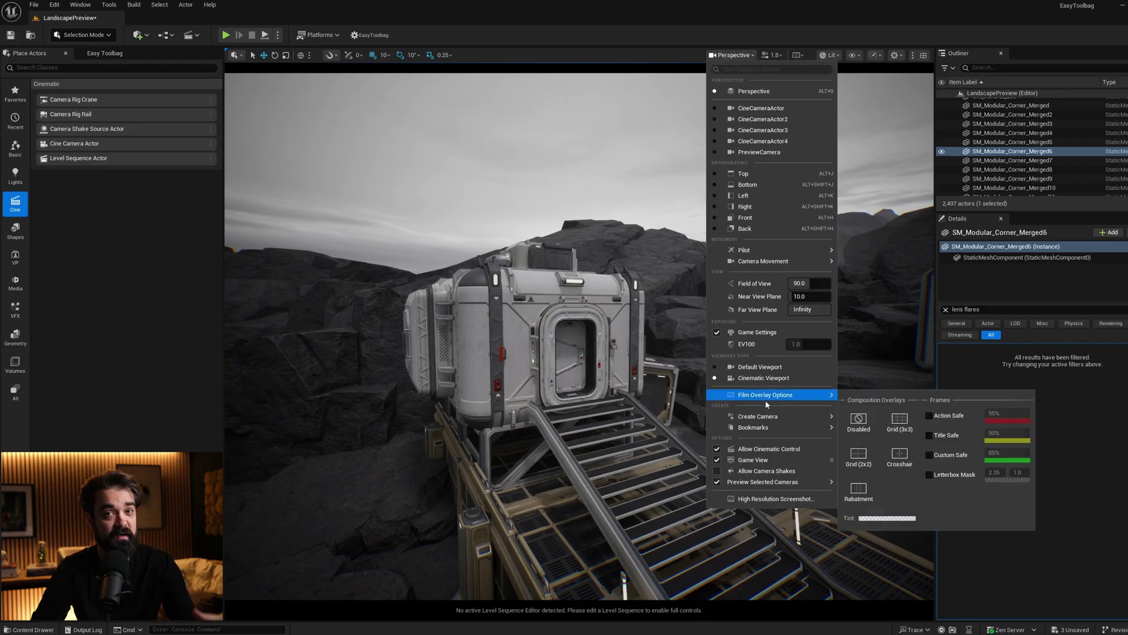
{"action": "mouse_move", "coordinate": [782, 416]}
{"action": "left_click", "coordinate": [874, 430]}
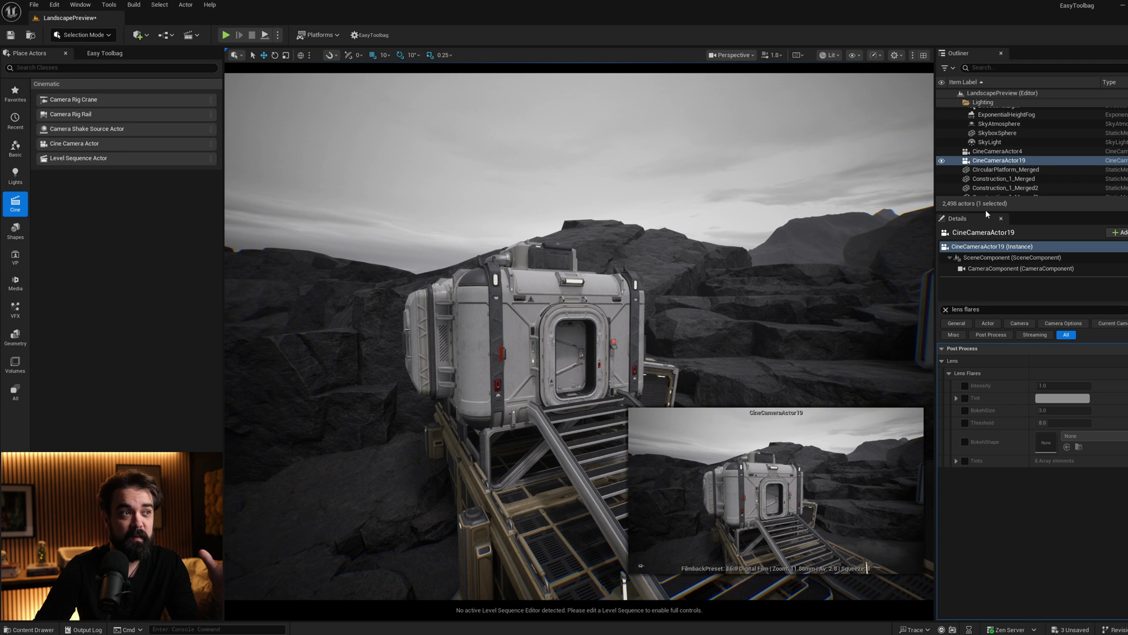
{"action": "right_click", "coordinate": [969, 162]}
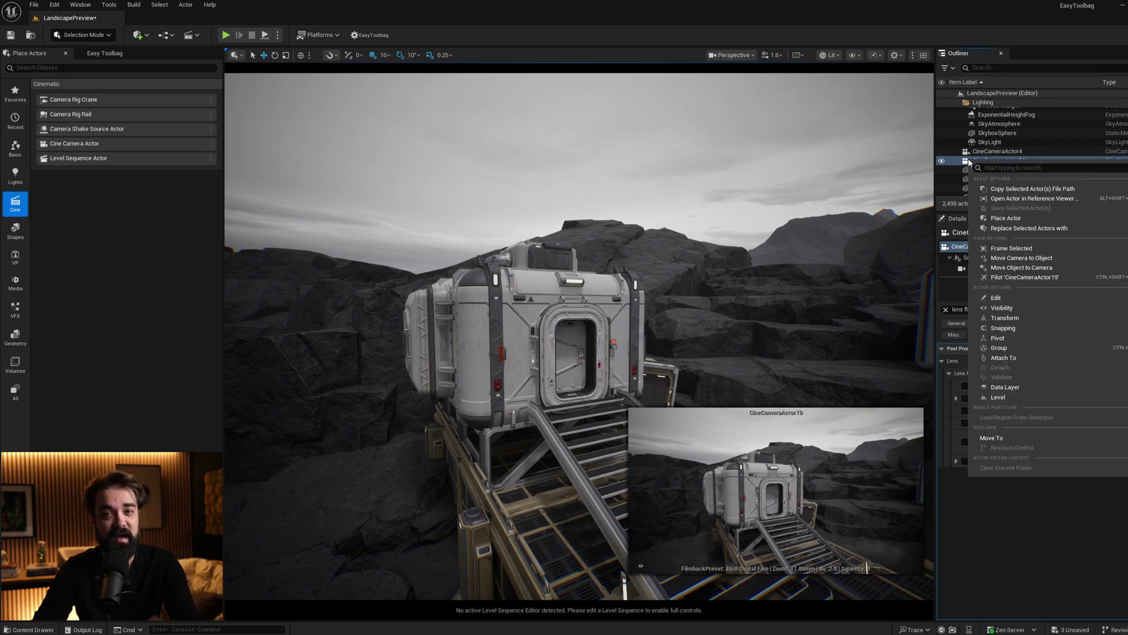
{"action": "left_click", "coordinate": [1028, 279]}
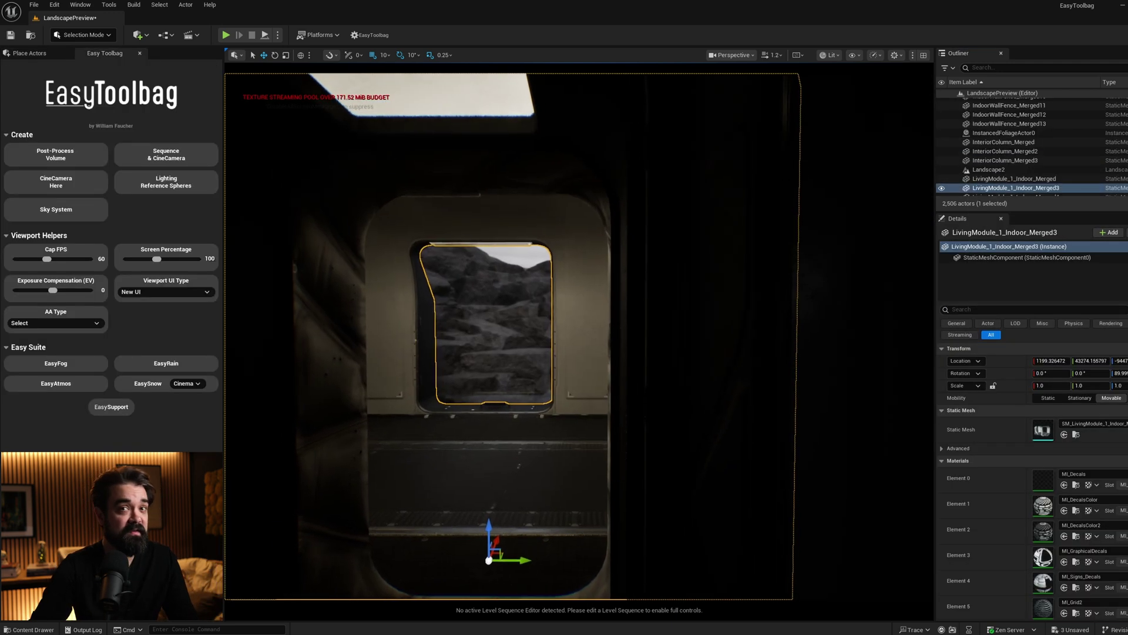
Create a CineCamera with EasyToolbag at the current view of the module's interior window and fly it around.
{"action": "right_click_drag", "start_coordinate": [579, 336], "coordinate": [570, 336]}
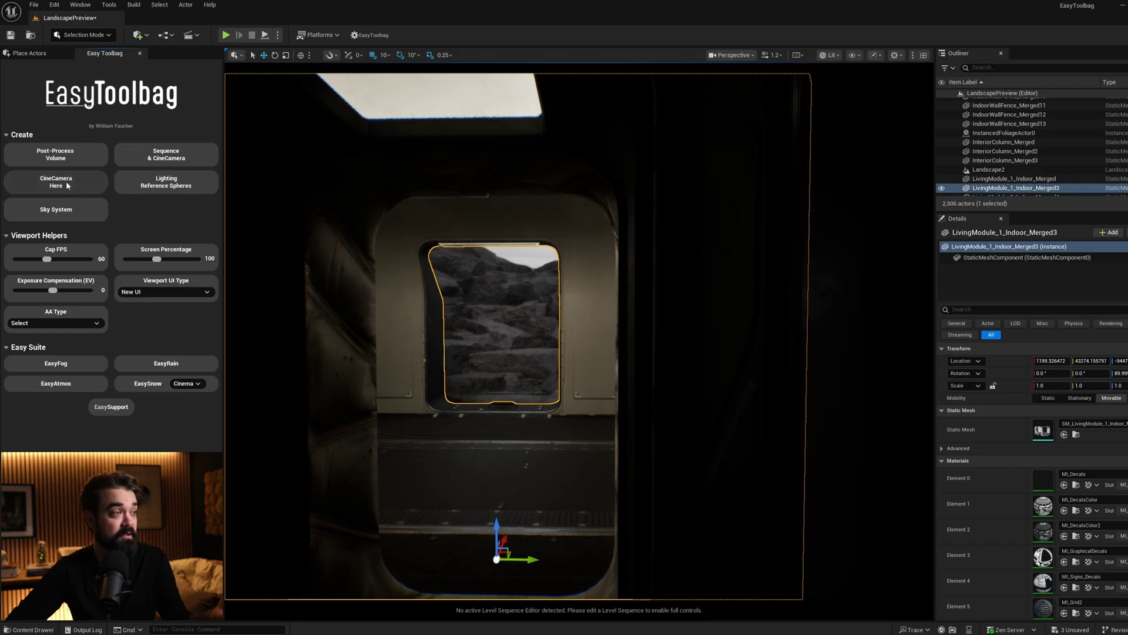
{"action": "left_click", "coordinate": [55, 182]}
{"action": "key", "text": "w"}
{"action": "scroll", "coordinate": [579, 337], "scroll_direction": "down", "scroll_amount": 2}
{"action": "key", "text": "a"}
{"action": "key", "text": "d"}
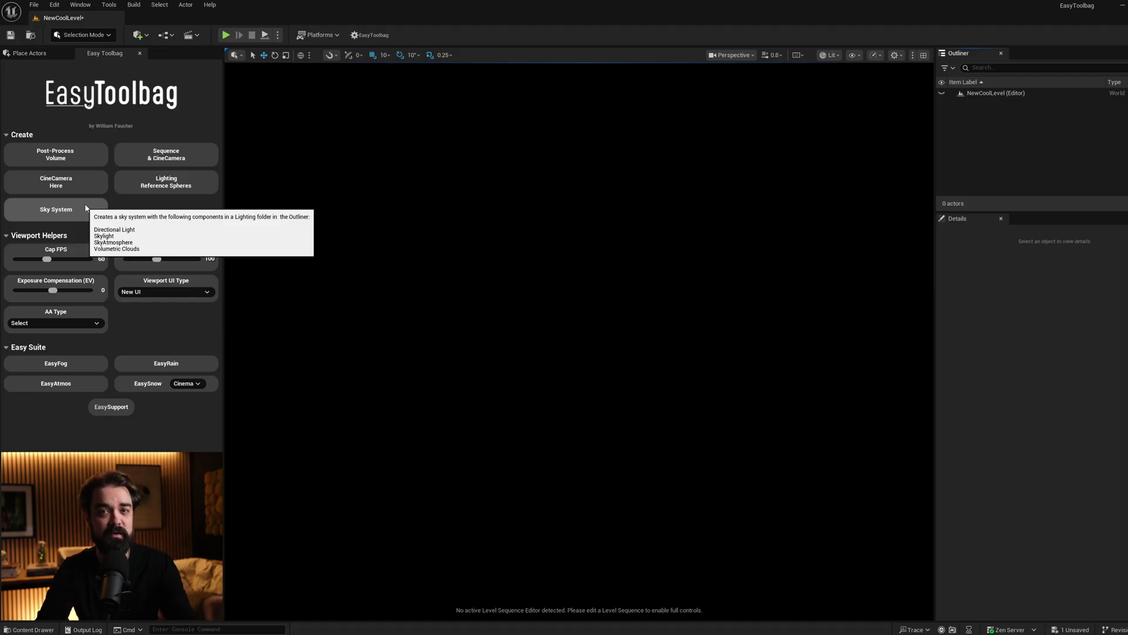
Build a sky with the Env. Light Mixer: sky light, directional light, sky atmosphere, volumetric cloud and height fog.
{"action": "left_click", "coordinate": [80, 5]}
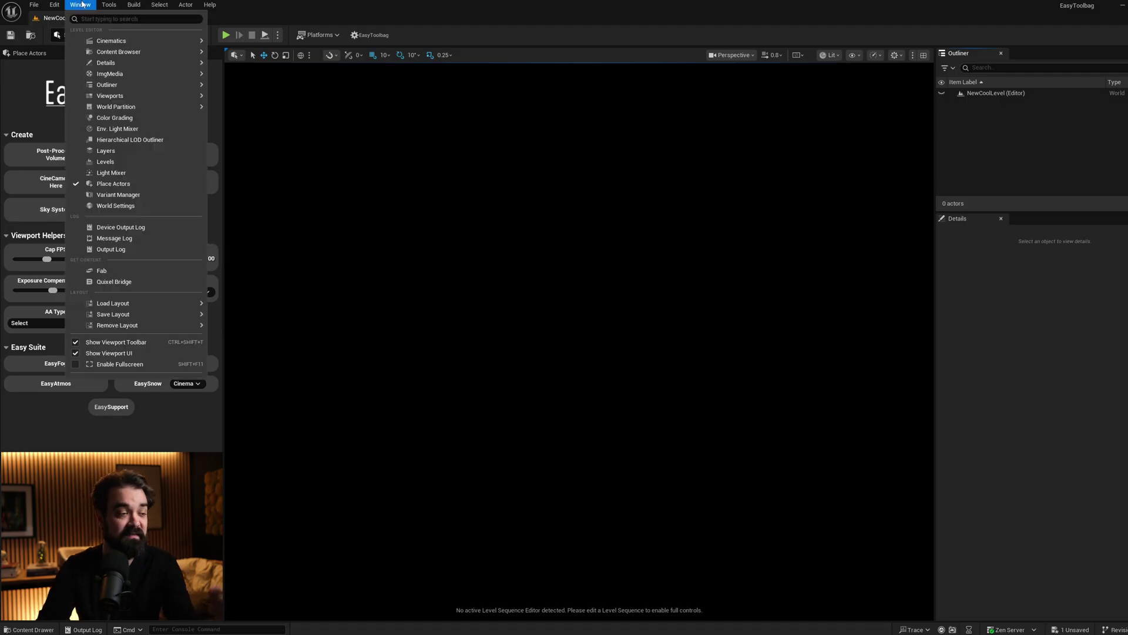
{"action": "left_click", "coordinate": [116, 129]}
{"action": "left_click", "coordinate": [541, 206]}
{"action": "left_click", "coordinate": [537, 206]}
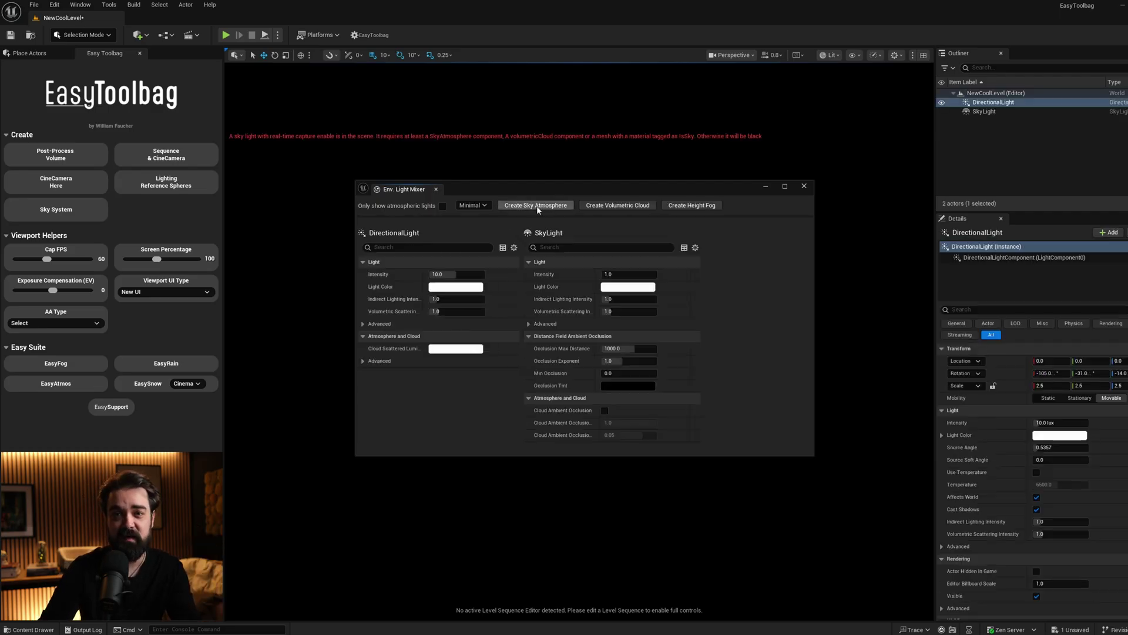
{"action": "left_click", "coordinate": [537, 206]}
{"action": "left_click", "coordinate": [537, 206]}
{"action": "left_click", "coordinate": [537, 205]}
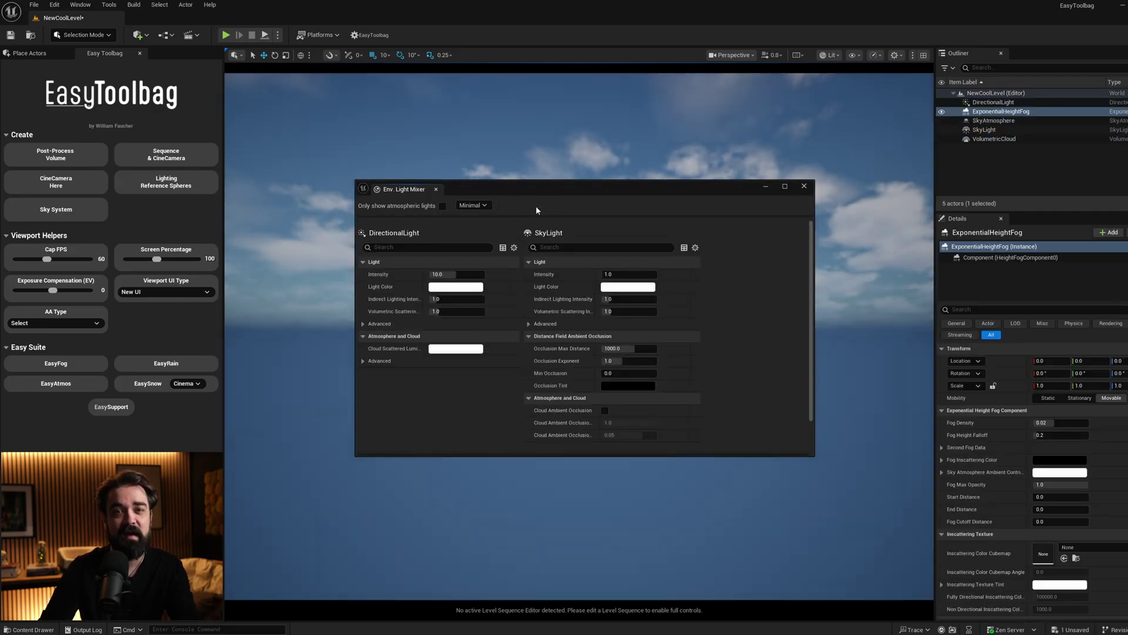
{"action": "left_click", "coordinate": [804, 185]}
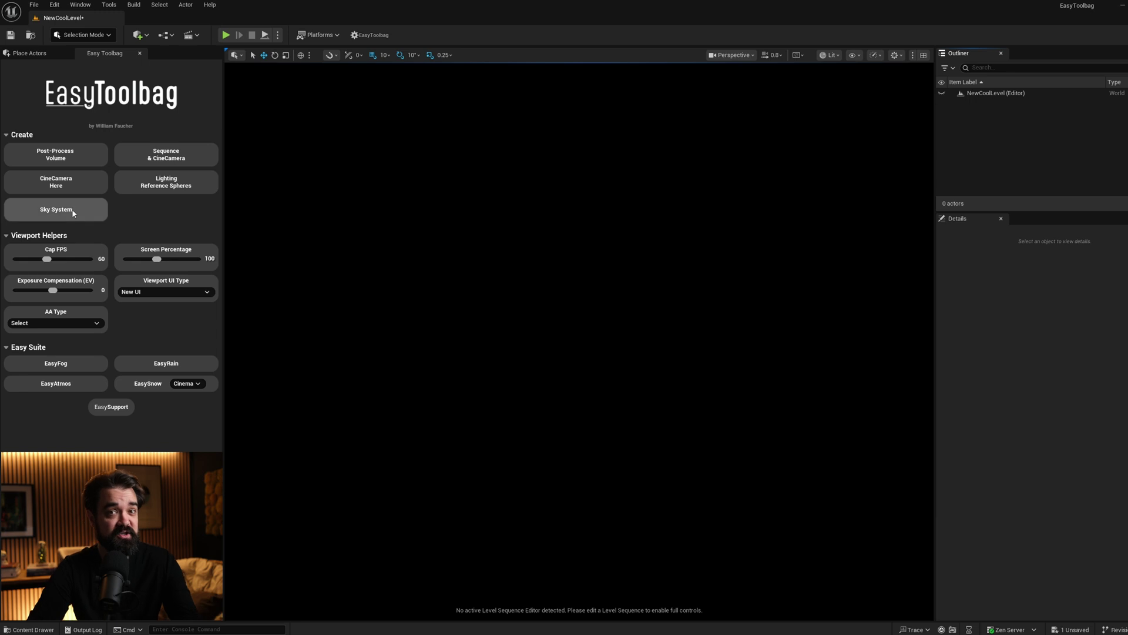
Create a complete sky system in the empty level with EasyToolbag and select its A_Lighting folder.
{"action": "left_click", "coordinate": [78, 207]}
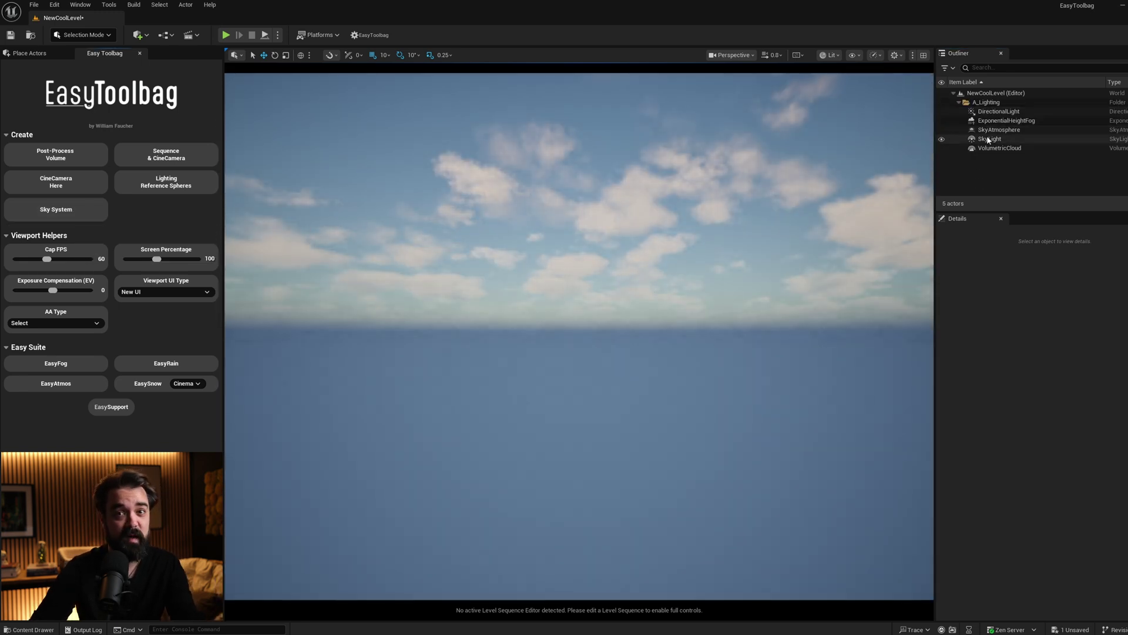
{"action": "left_click", "coordinate": [996, 103]}
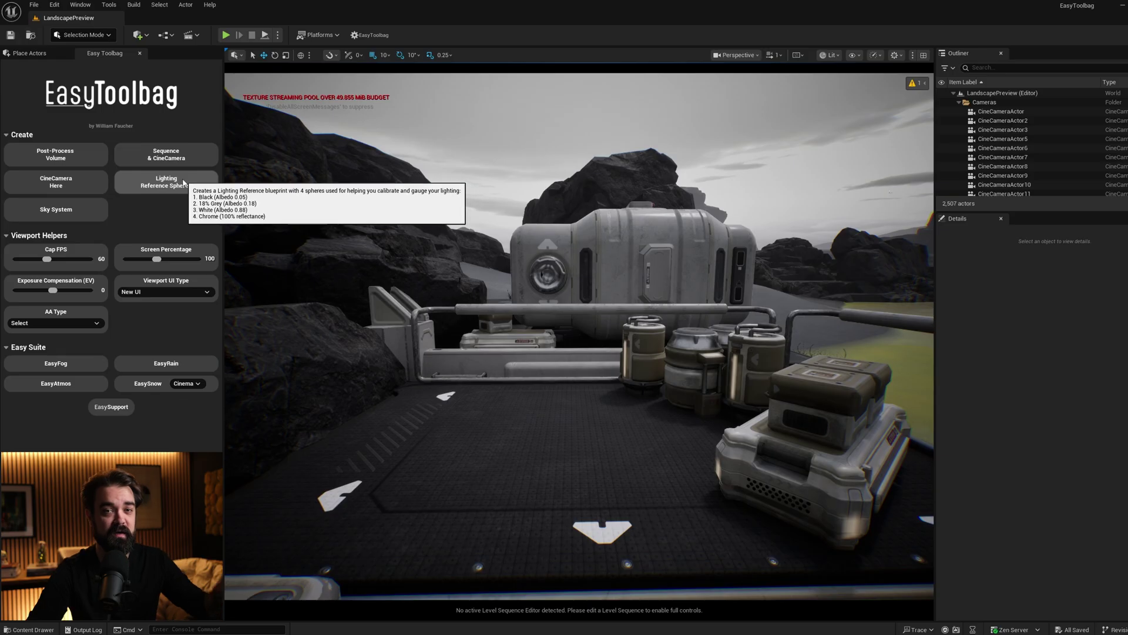
Add EasyToolbag's lighting reference spheres above the platform and raise them slightly.
{"action": "left_click", "coordinate": [187, 187]}
{"action": "left_click", "coordinate": [573, 289]}
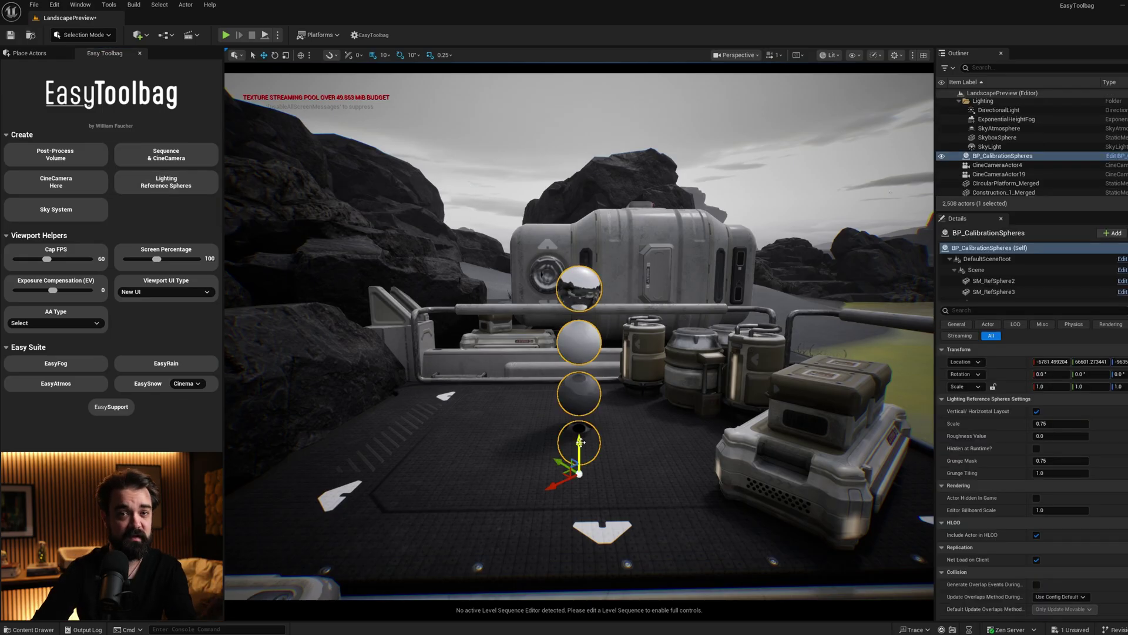
{"action": "left_click_drag", "start_coordinate": [581, 438], "coordinate": [586, 415]}
Examine the chrome, white, grey and black reference spheres up close from several angles.
{"action": "key", "text": "a"}
{"action": "right_click_drag", "start_coordinate": [587, 415], "coordinate": [523, 387]}
{"action": "key", "text": "w"}
{"action": "key", "text": "w"}
{"action": "key", "text": "s"}
{"action": "scroll", "coordinate": [647, 420], "scroll_direction": "down", "scroll_amount": 2}
{"action": "key", "text": "w"}
{"action": "key", "text": "w"}
{"action": "key", "text": "s"}
{"action": "key", "text": "w"}
{"action": "key", "text": "s"}
{"action": "key", "text": "d"}
{"action": "scroll", "coordinate": [531, 377], "scroll_direction": "down", "scroll_amount": 1}
{"action": "key", "text": "w"}
{"action": "right_click_drag", "start_coordinate": [630, 449], "coordinate": [629, 449]}
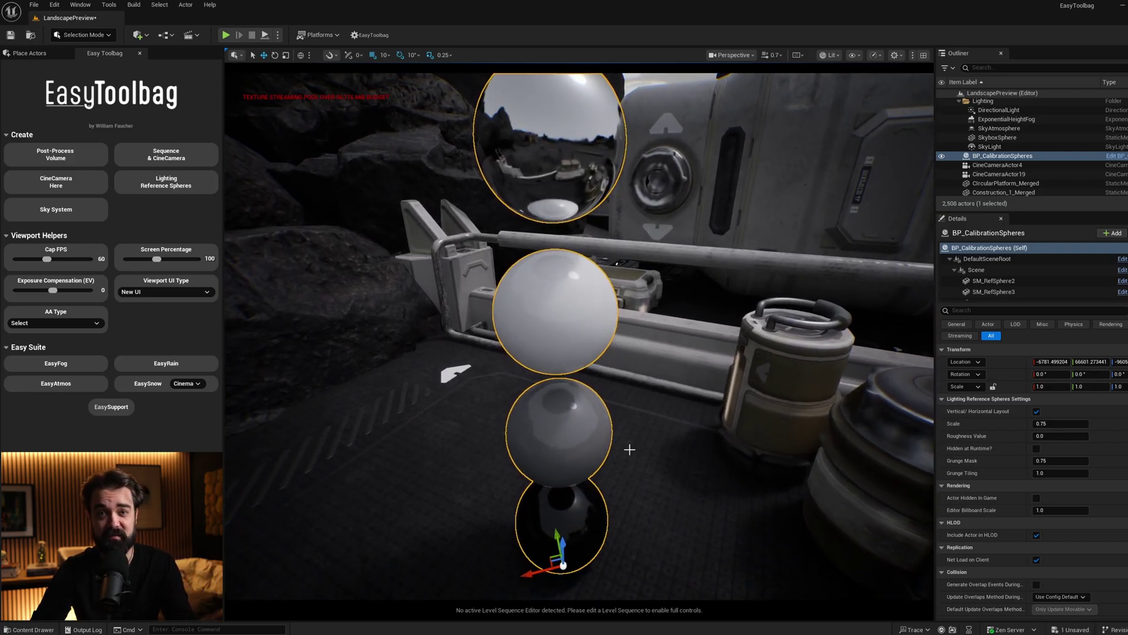
{"action": "right_click_drag", "start_coordinate": [595, 406], "coordinate": [593, 405]}
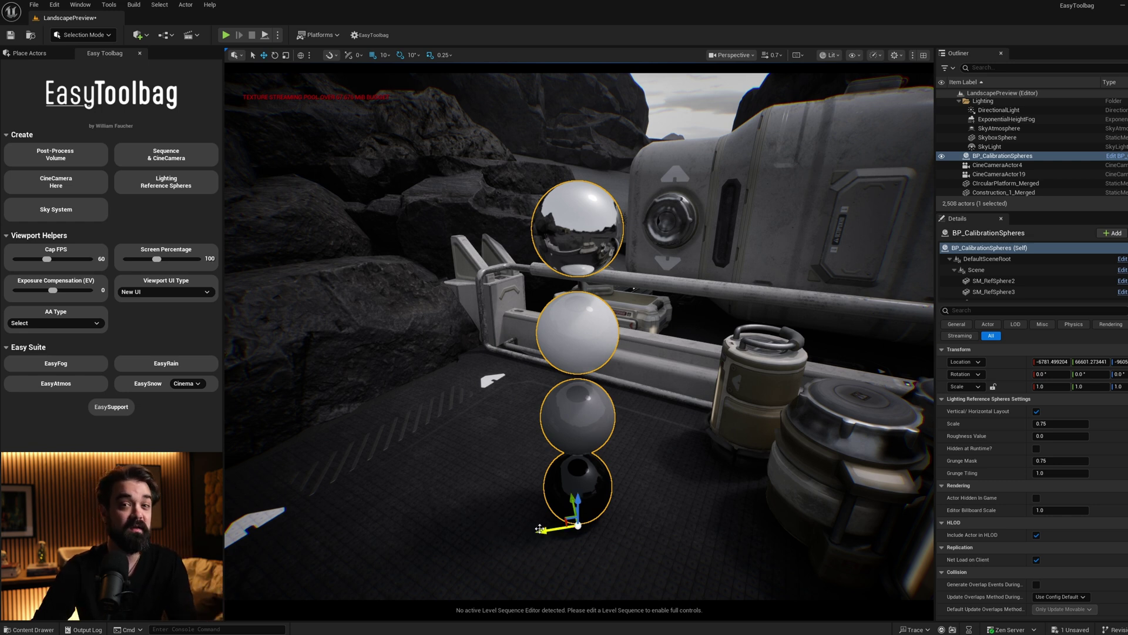
Try the reference spheres' horizontal layout, restore the vertical one, scale them to 0.814 and undo the scaling.
{"action": "left_click", "coordinate": [1037, 411]}
{"action": "left_click", "coordinate": [1036, 412]}
{"action": "left_click_drag", "start_coordinate": [1060, 423], "coordinate": [1078, 424]}
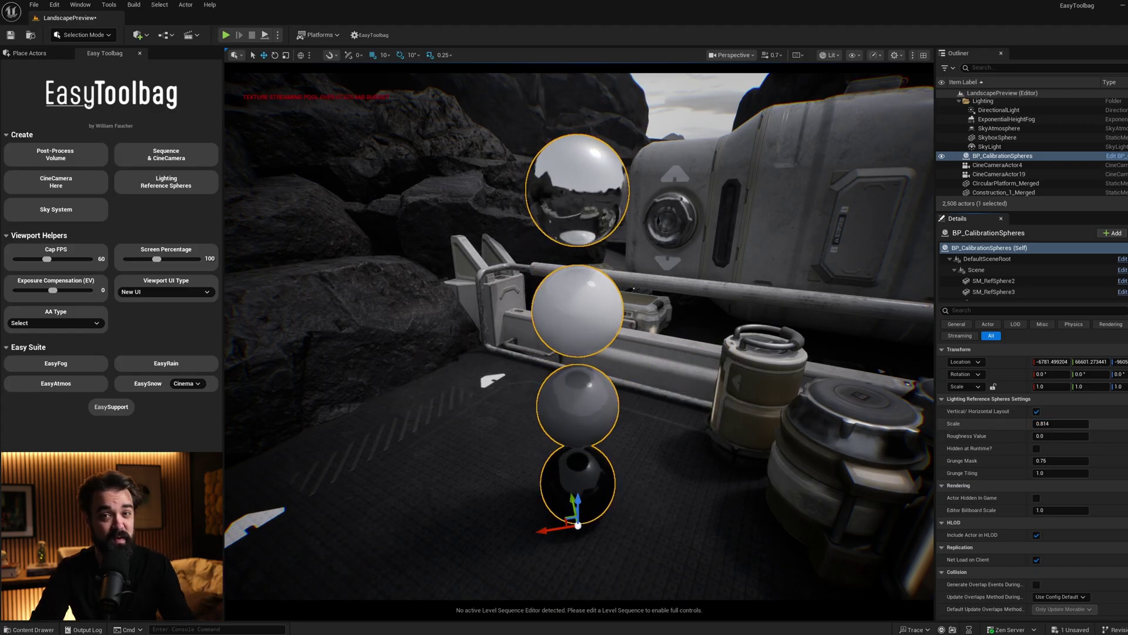
{"action": "key", "text": "ctrl+z"}
Shift the reference spheres about 50 units along X across the platform, toward the canisters, and look around them.
{"action": "mouse_move", "coordinate": [655, 353]}
{"action": "right_mouse_down"}
{"action": "mouse_move", "coordinate": [823, 353]}
{"action": "mouse_move", "coordinate": [655, 353]}
{"action": "right_mouse_up"}
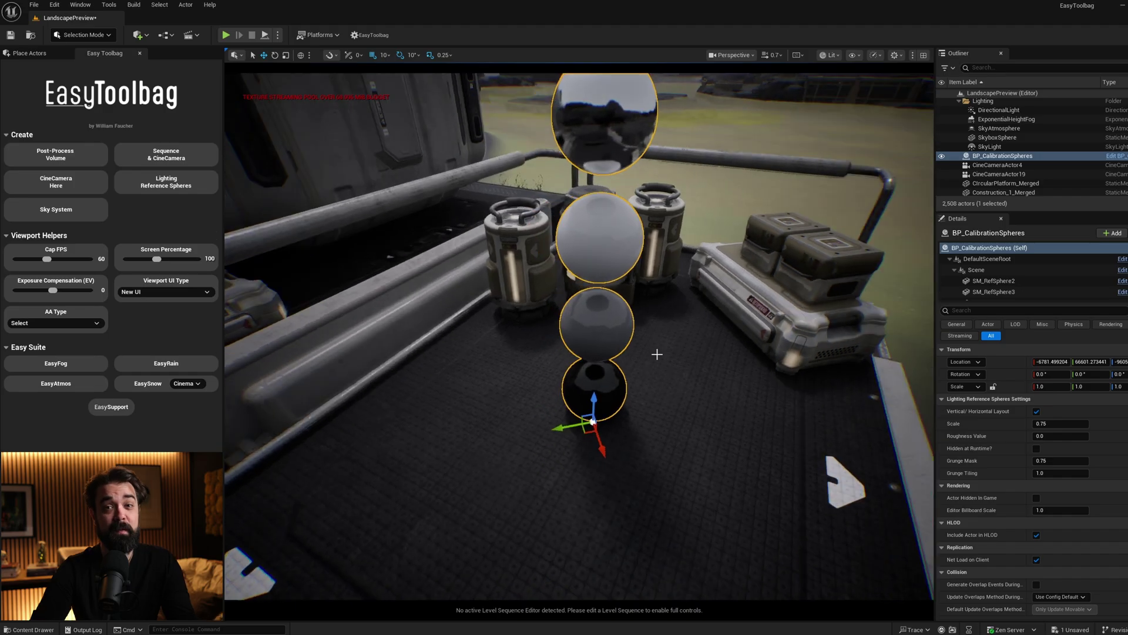
{"action": "left_click_drag", "start_coordinate": [588, 432], "coordinate": [570, 375]}
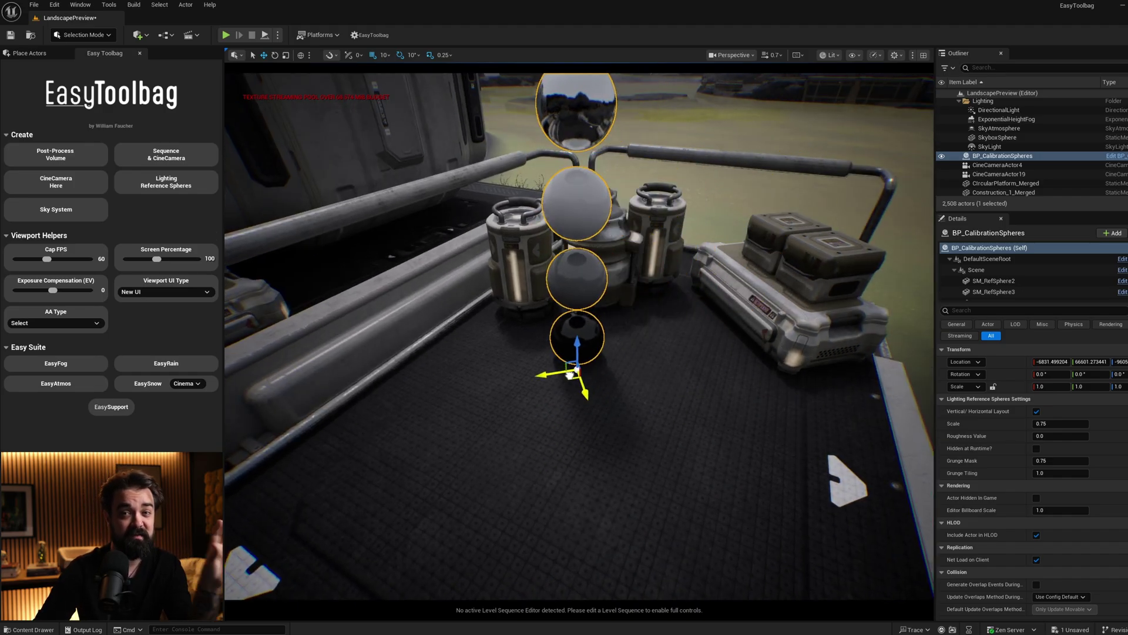
{"action": "left_click_drag", "start_coordinate": [680, 428], "coordinate": [686, 427], "text": "alt"}
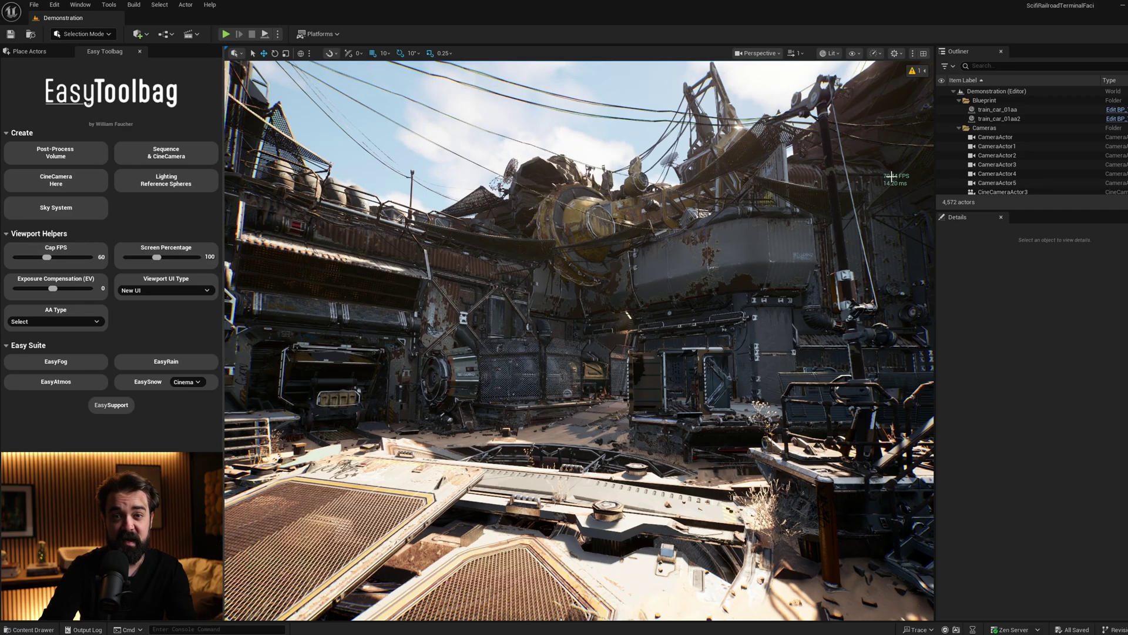
Cap the frame rate in the rail terminal scene with the console command t.maxfps 50.
{"action": "right_click_drag", "start_coordinate": [854, 221], "coordinate": [728, 282]}
{"action": "key", "text": "w"}
{"action": "key", "text": "s"}
{"action": "key", "text": "w"}
{"action": "key", "text": "s"}
{"action": "key", "text": "s"}
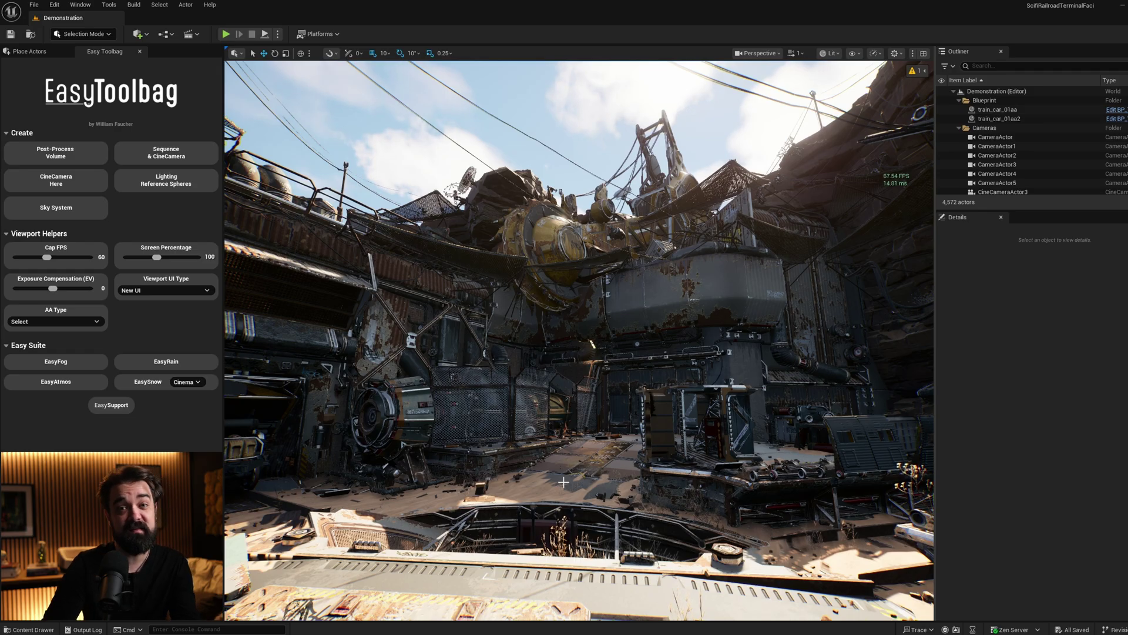
{"action": "left_click", "coordinate": [226, 630]}
{"action": "type", "text": "t.maxfps 50"}
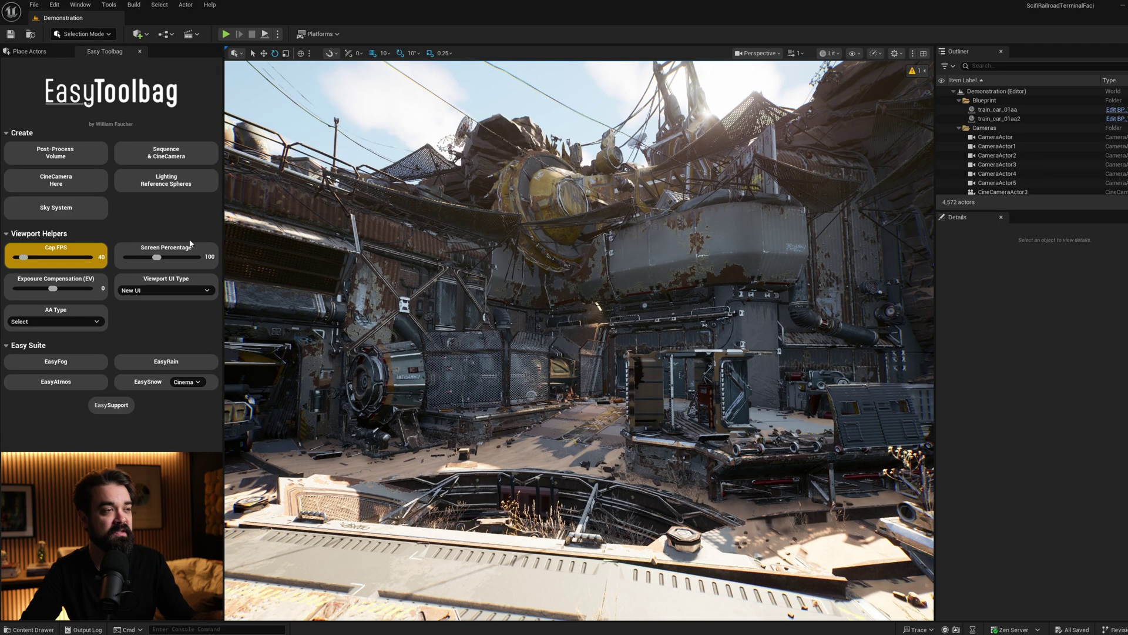
Try the viewport's own custom screen percentage override and switch it off again.
{"action": "mouse_move", "coordinate": [179, 252]}
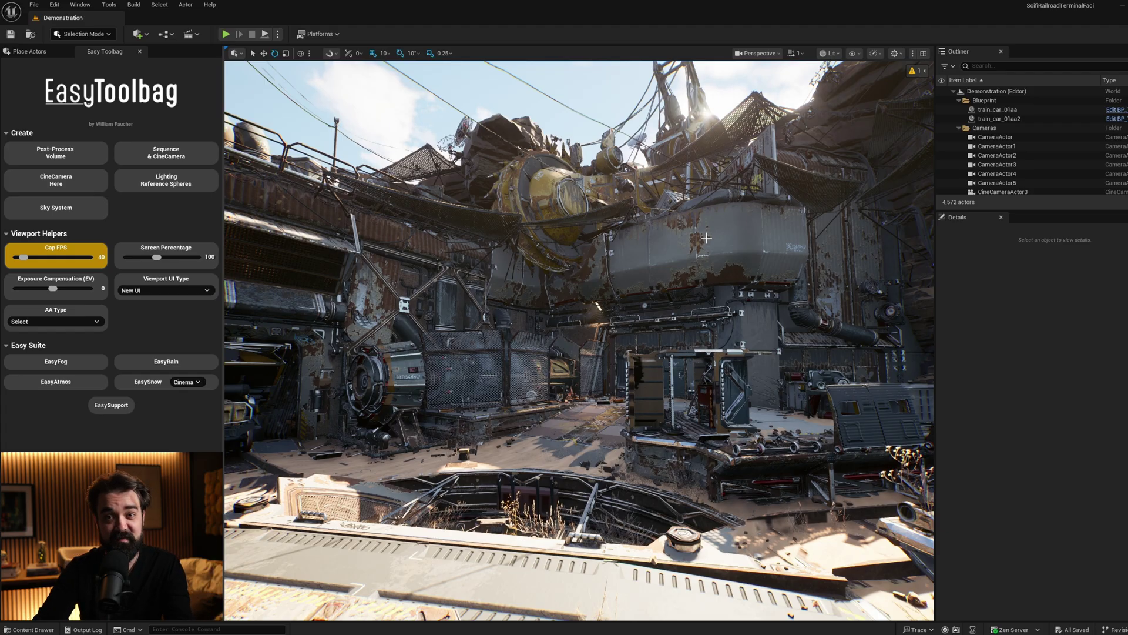
{"action": "left_click", "coordinate": [874, 53]}
{"action": "mouse_move", "coordinate": [882, 95]}
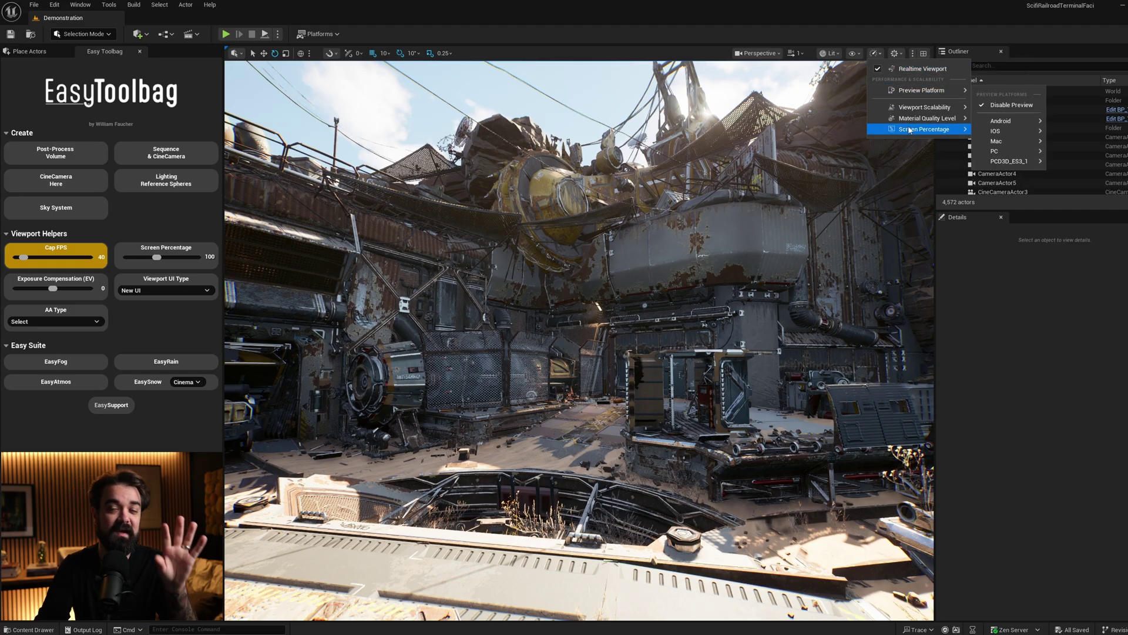
{"action": "mouse_move", "coordinate": [938, 130]}
{"action": "left_click", "coordinate": [984, 208]}
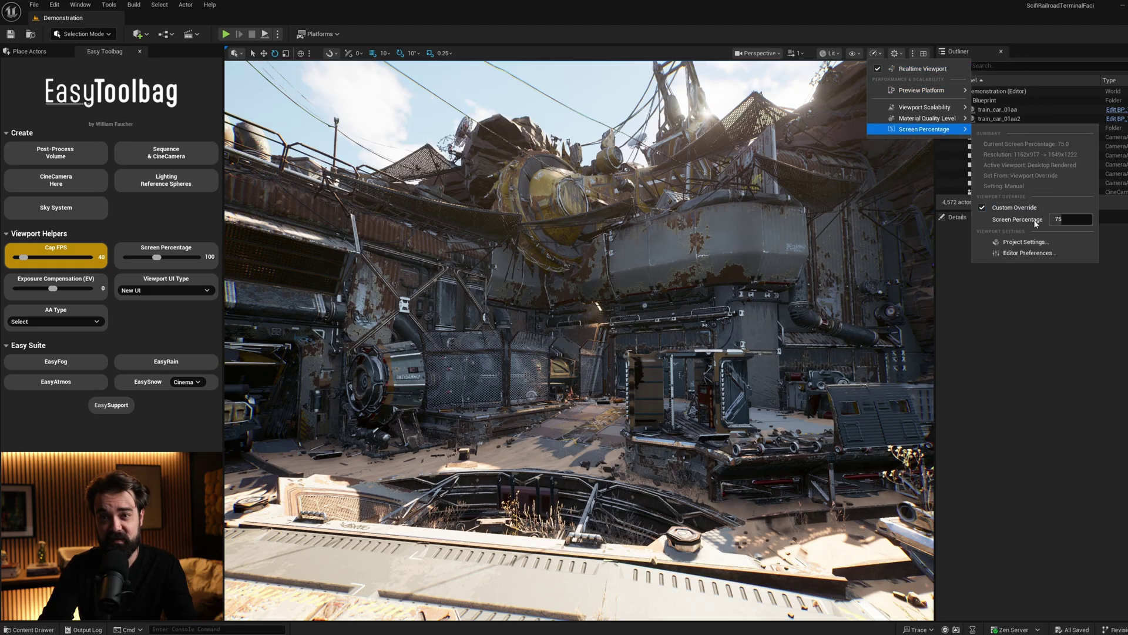
{"action": "left_click", "coordinate": [982, 207]}
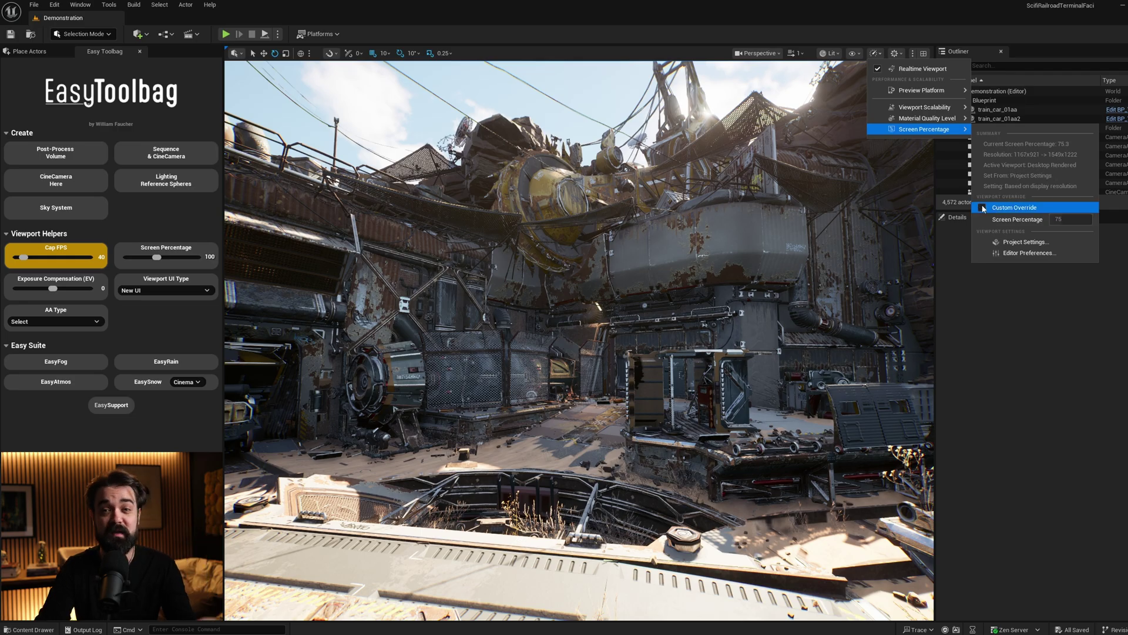
{"action": "left_click", "coordinate": [882, 56]}
Enable EasyToolbag's Screen Percentage override and raise it to 200 with the view close to the round turbine.
{"action": "right_click_drag", "start_coordinate": [694, 410], "coordinate": [685, 409]}
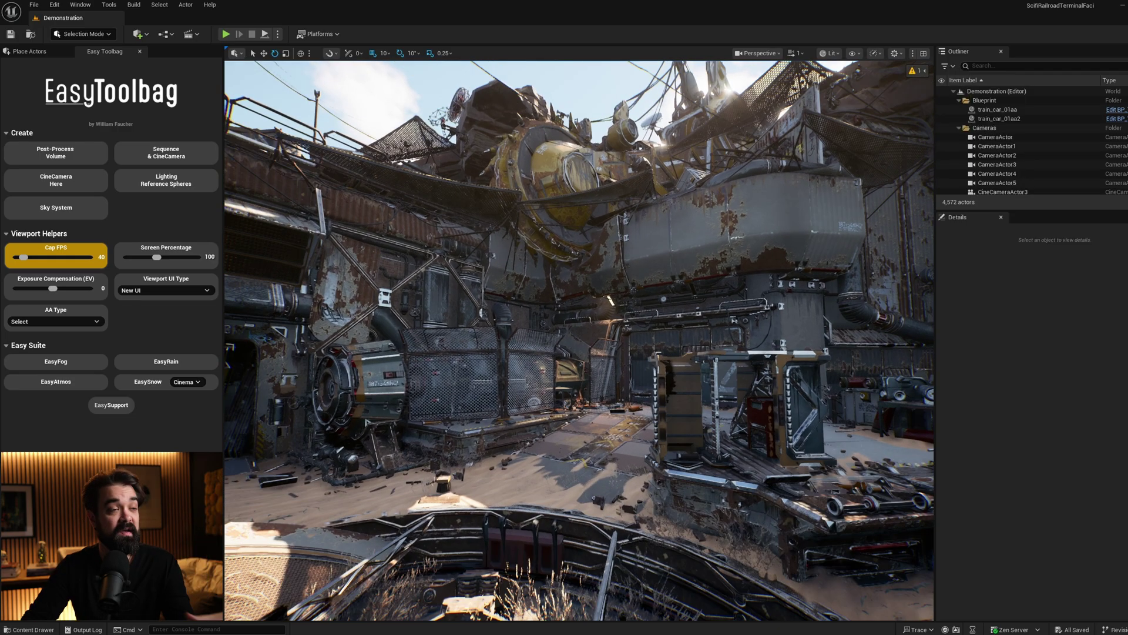
{"action": "left_click", "coordinate": [184, 248]}
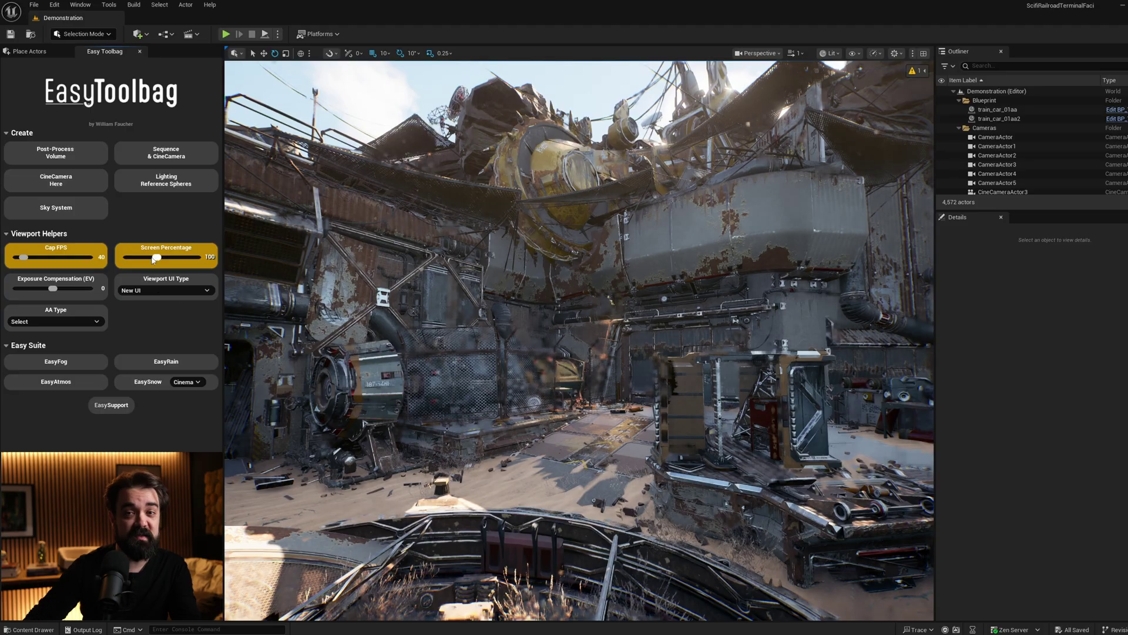
{"action": "right_click_drag", "start_coordinate": [411, 294], "coordinate": [329, 305]}
{"action": "key", "text": "s"}
{"action": "key", "text": "a"}
{"action": "key", "text": "d"}
{"action": "key", "text": "d"}
{"action": "key", "text": "w"}
{"action": "right_click_drag", "start_coordinate": [525, 423], "coordinate": [525, 423]}
{"action": "left_click_drag", "start_coordinate": [127, 257], "coordinate": [197, 257]}
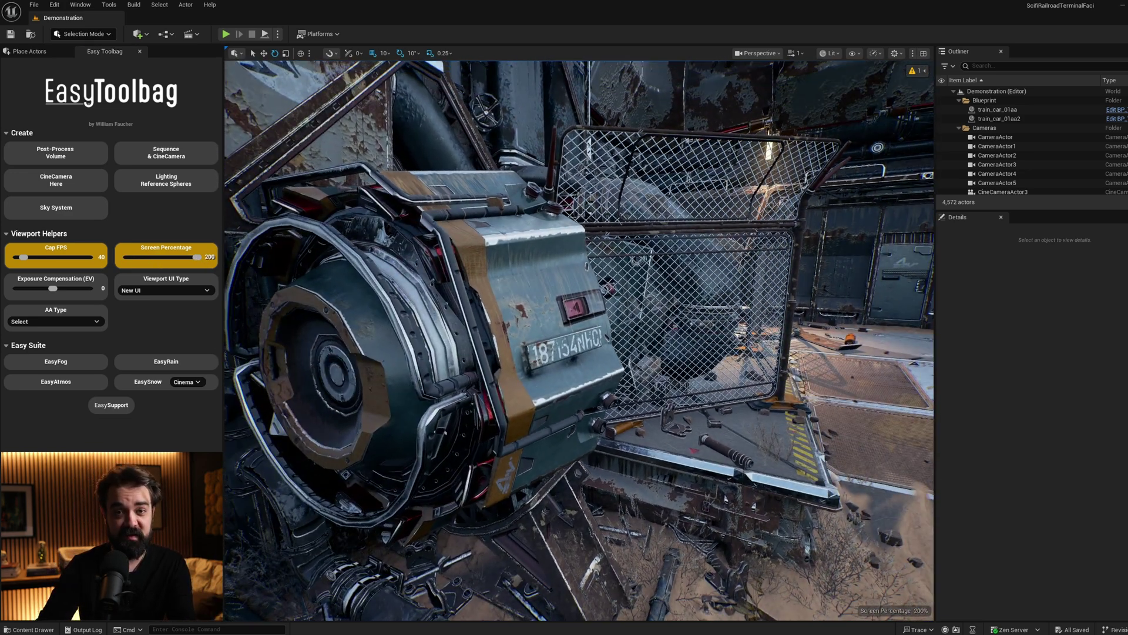
Set EasyToolbag's anti-aliasing type to TSR with the view facing the terminal's graffiti courtyard.
{"action": "right_click_drag", "start_coordinate": [579, 340], "coordinate": [816, 218]}
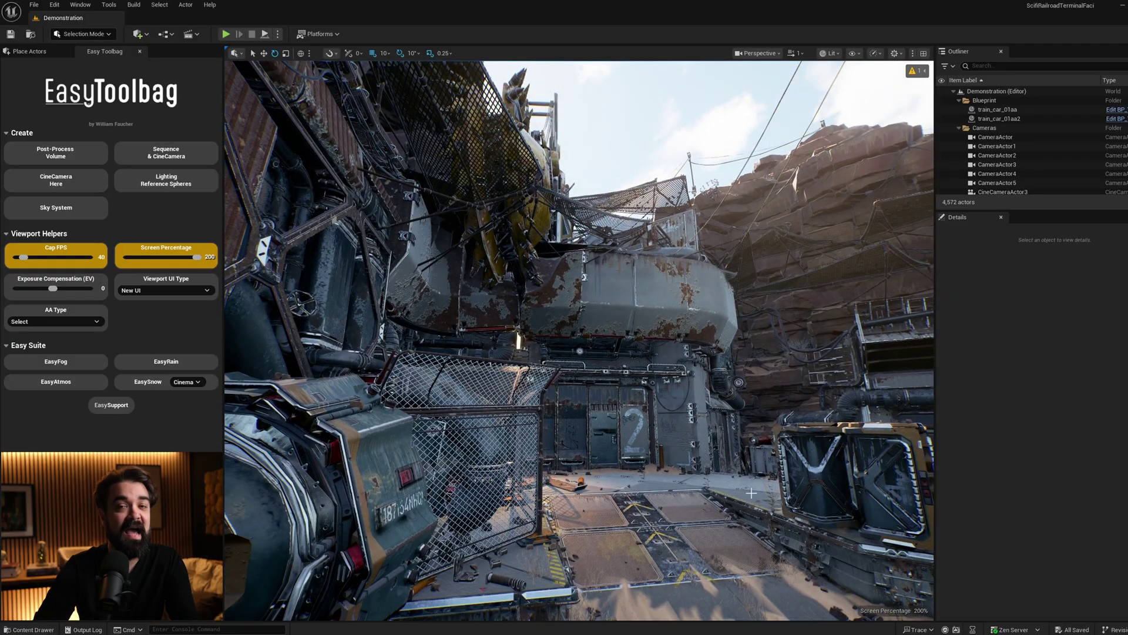
{"action": "right_click_drag", "start_coordinate": [643, 412], "coordinate": [706, 462]}
{"action": "right_click_drag", "start_coordinate": [640, 442], "coordinate": [640, 442]}
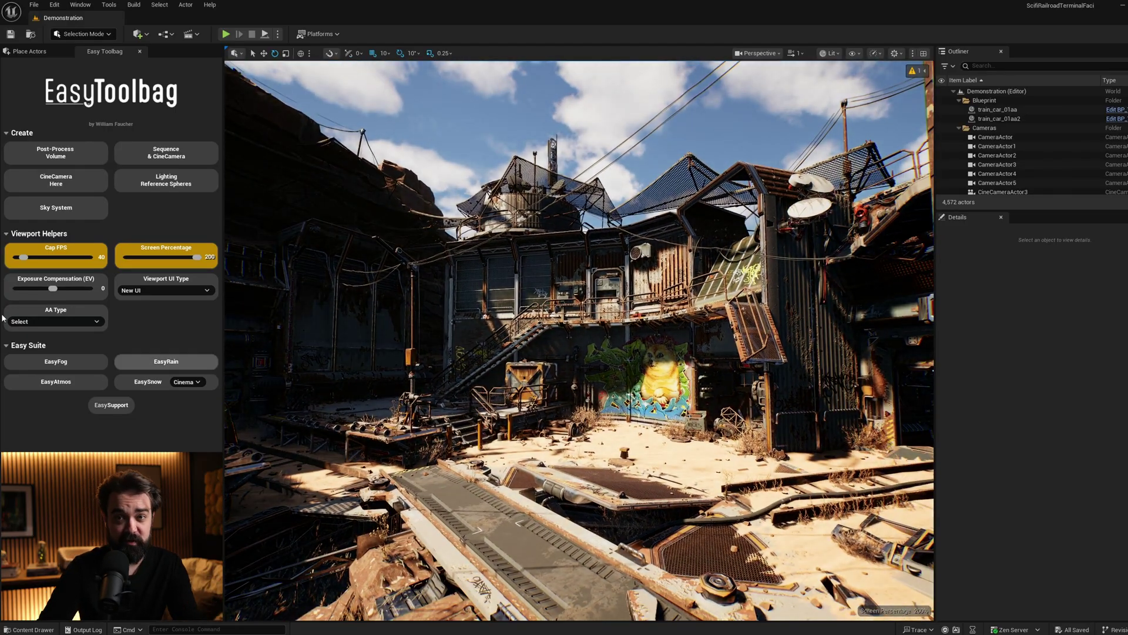
{"action": "left_click", "coordinate": [40, 320]}
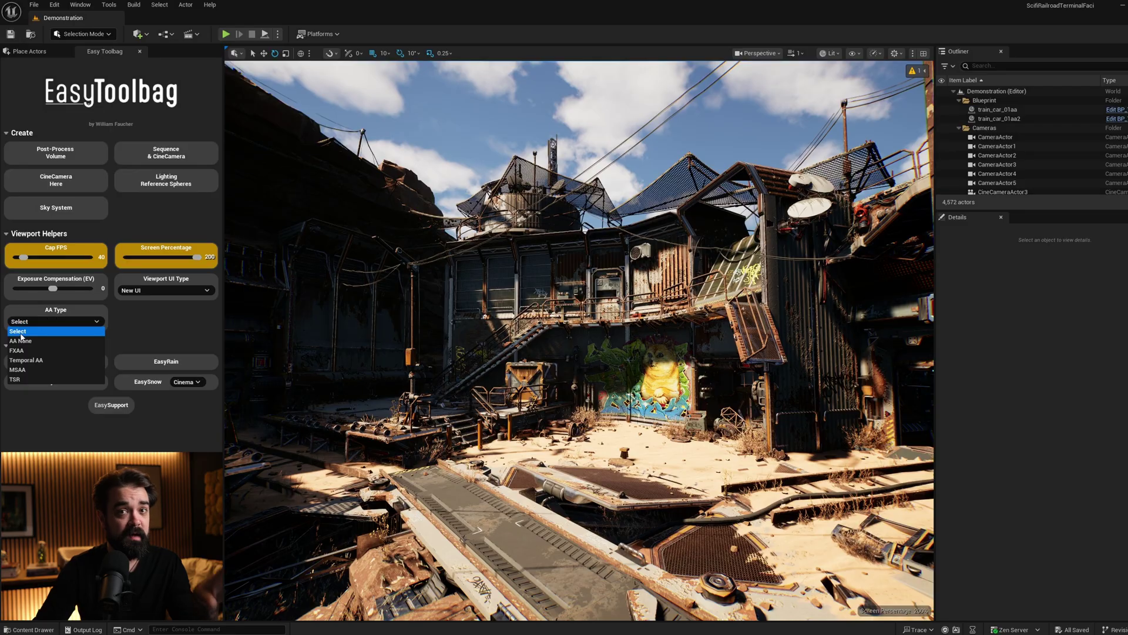
{"action": "left_click", "coordinate": [17, 379]}
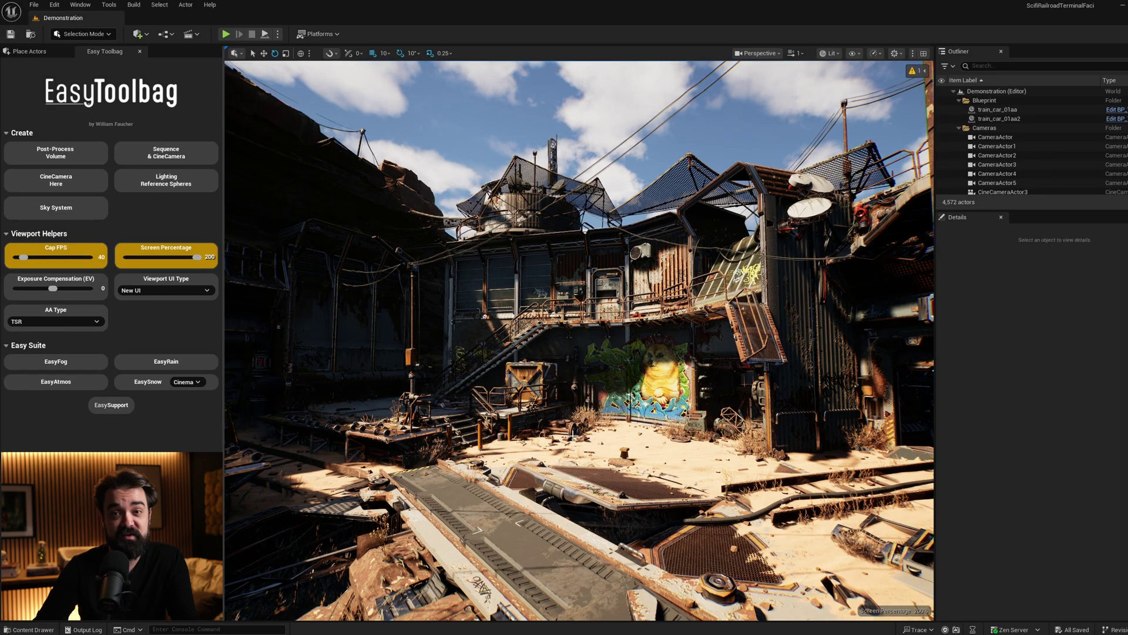
Inspect the graffiti wall and hanging grate up close, and review the available anti-aliasing types.
{"action": "key", "text": "w"}
{"action": "right_click_drag", "start_coordinate": [581, 436], "coordinate": [622, 452]}
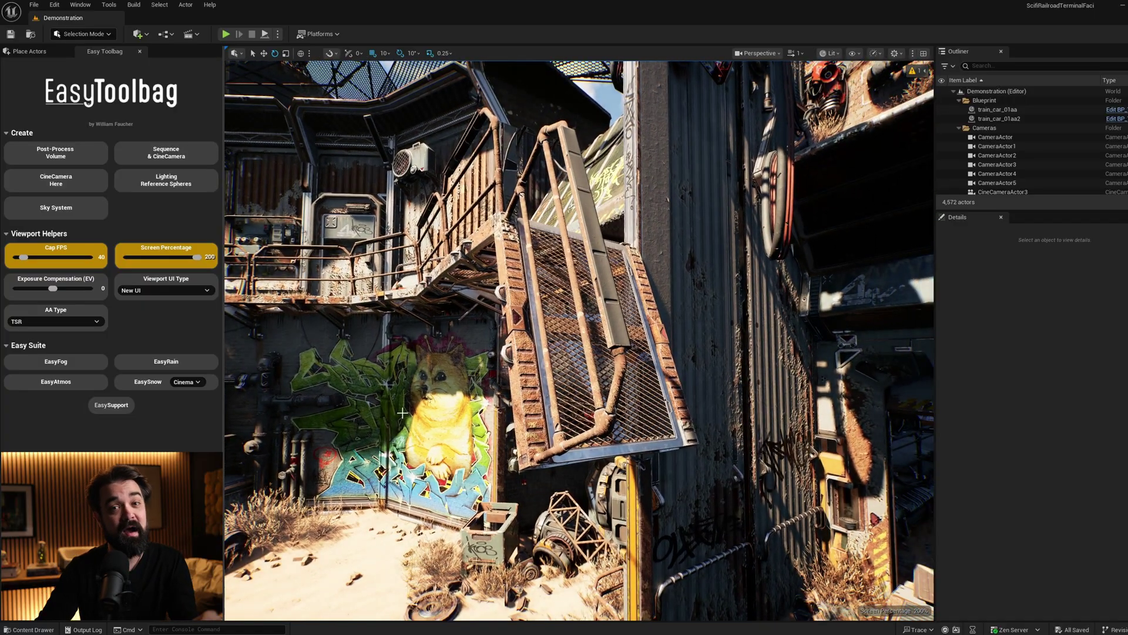
{"action": "left_click_drag", "start_coordinate": [162, 257], "coordinate": [241, 258]}
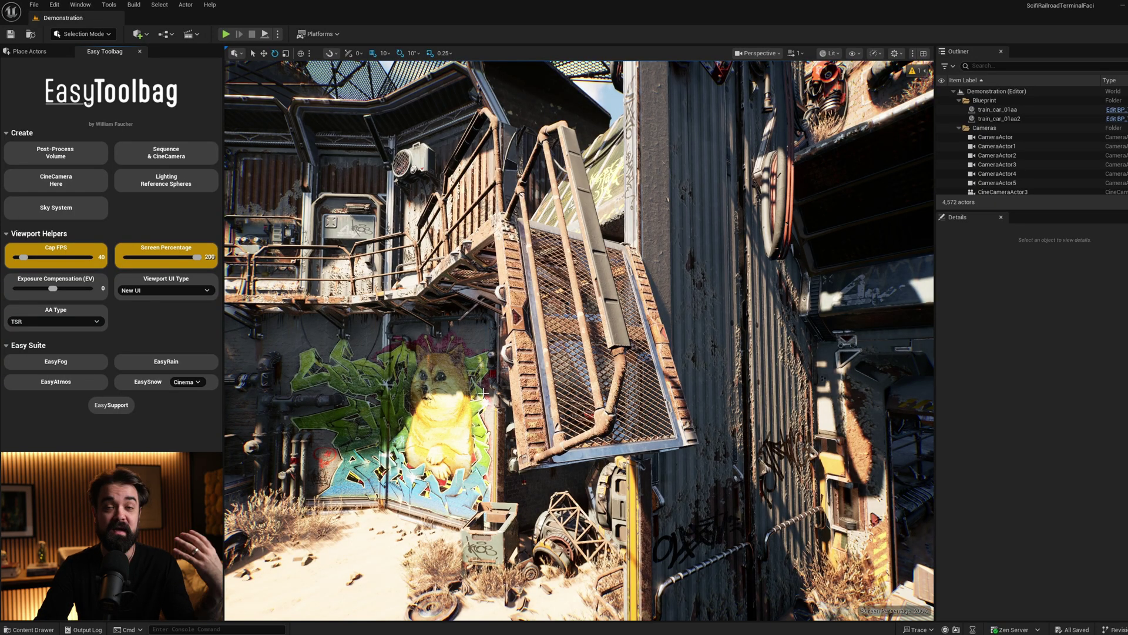
{"action": "left_click", "coordinate": [33, 322]}
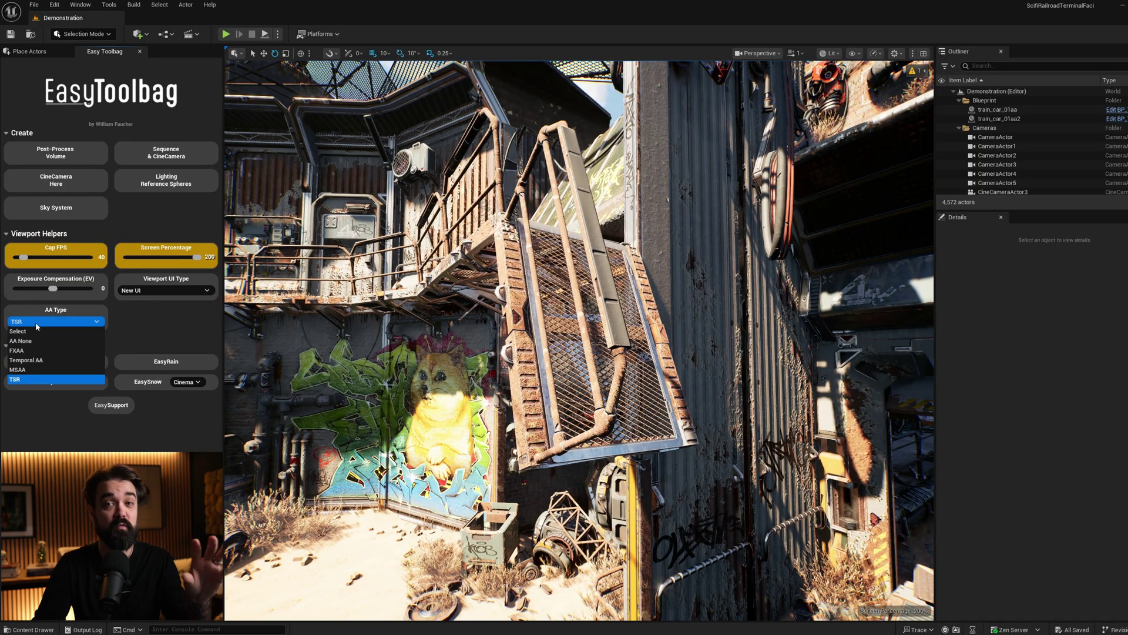
{"action": "left_click", "coordinate": [33, 340]}
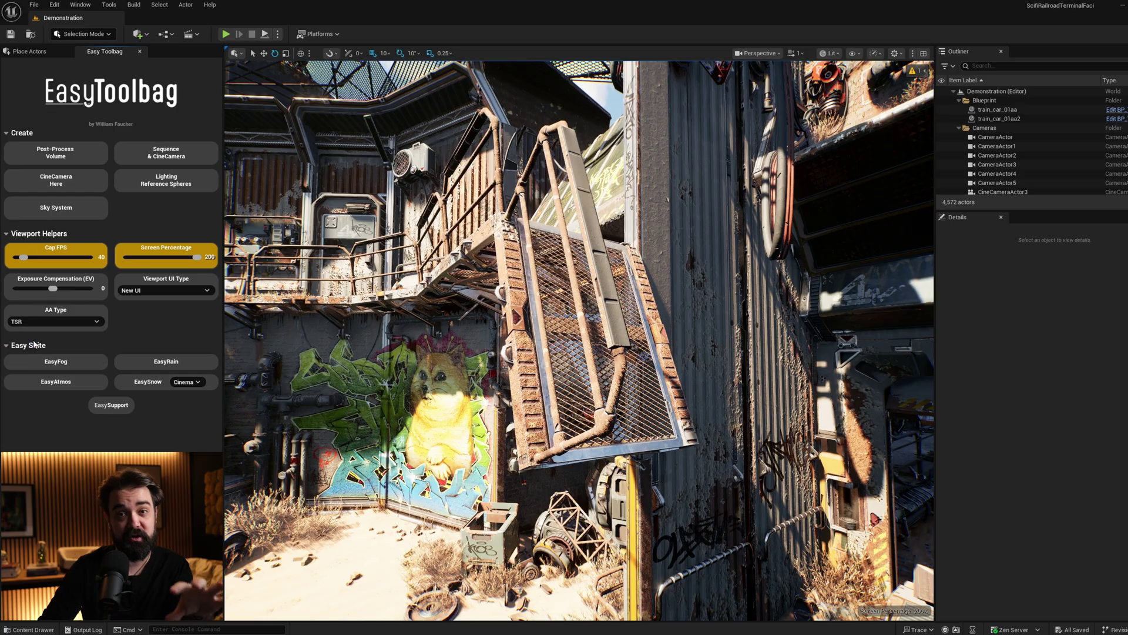
Lower EasyToolbag's Exposure Compensation to about -1.5 with the view facing the yellow turbine.
{"action": "right_click_drag", "start_coordinate": [602, 380], "coordinate": [592, 376]}
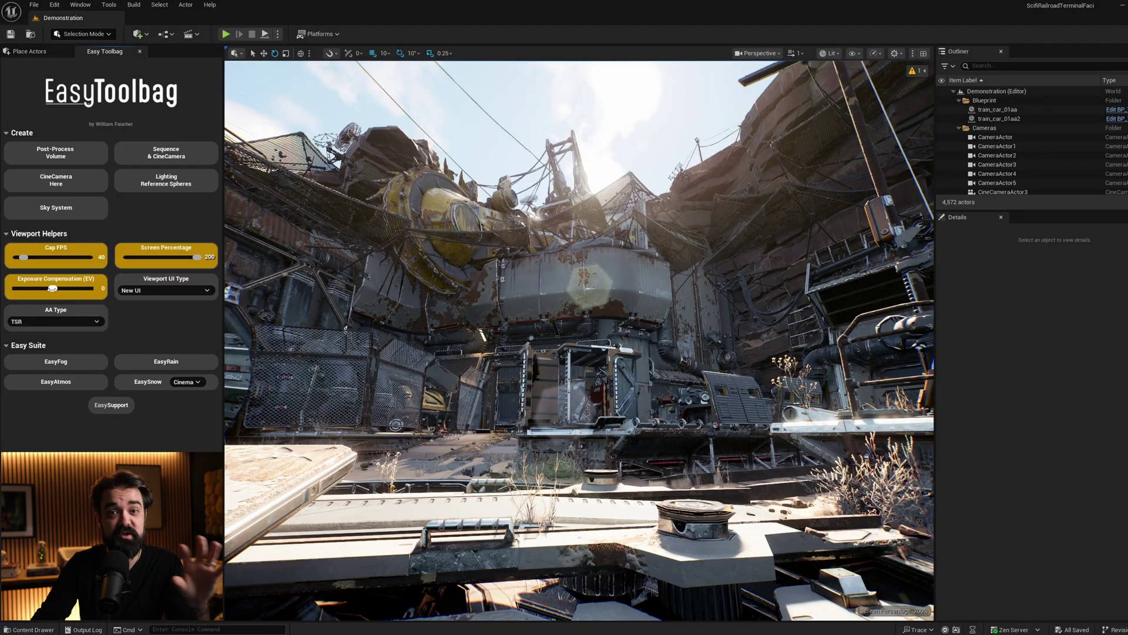
{"action": "left_click_drag", "start_coordinate": [49, 289], "coordinate": [47, 289]}
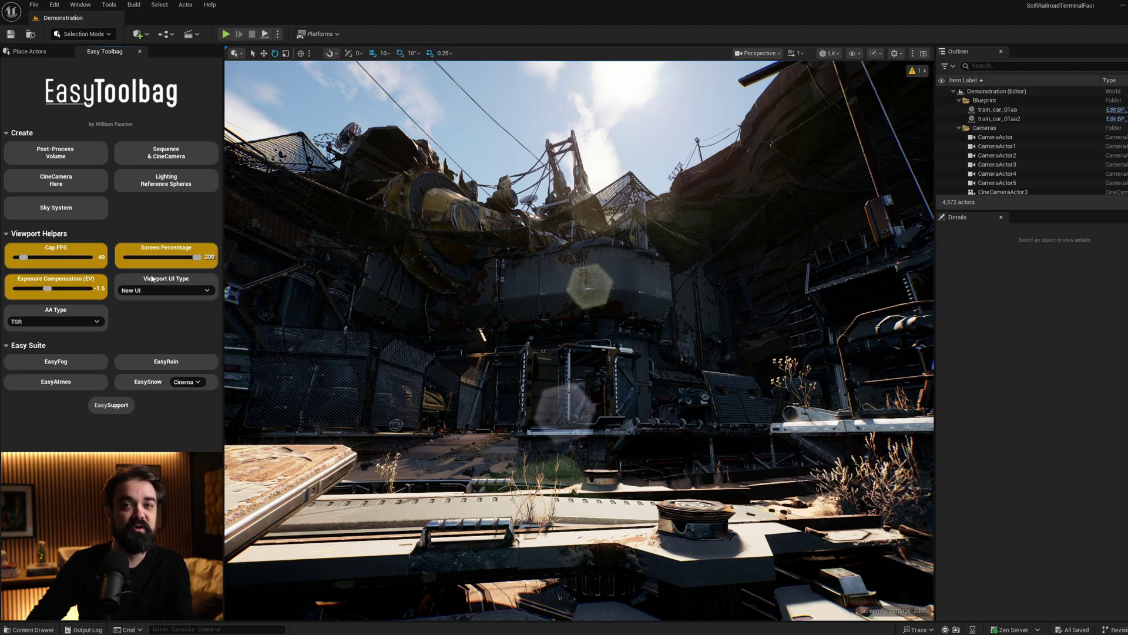
Try the Old UI viewport type and switch back to New UI.
{"action": "left_click", "coordinate": [207, 291]}
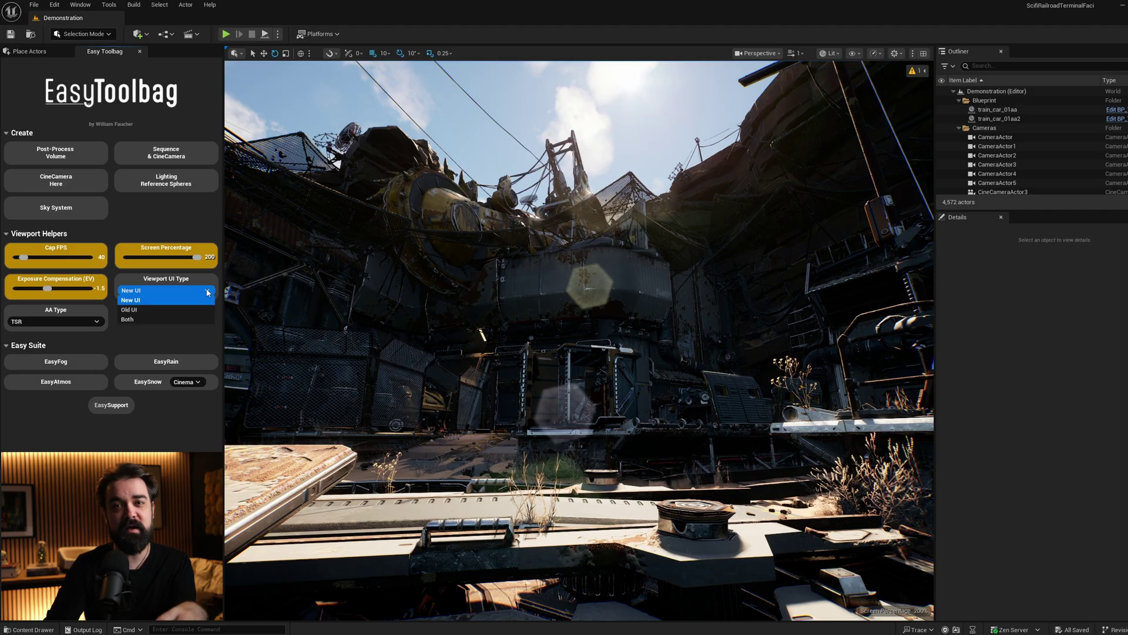
{"action": "left_click", "coordinate": [148, 309]}
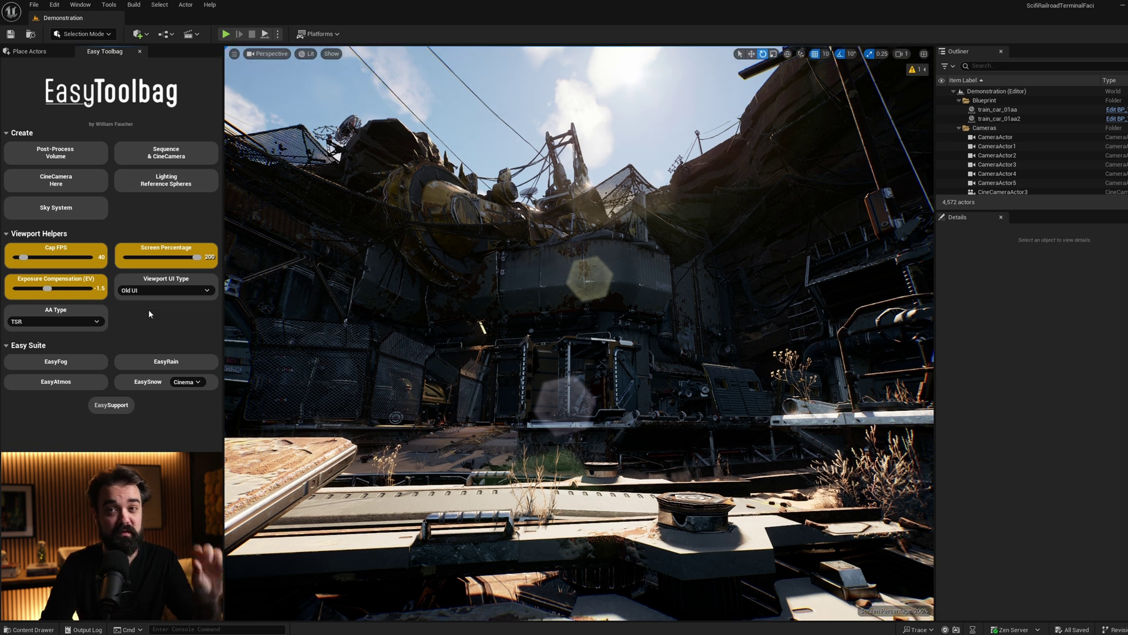
{"action": "left_click", "coordinate": [151, 291]}
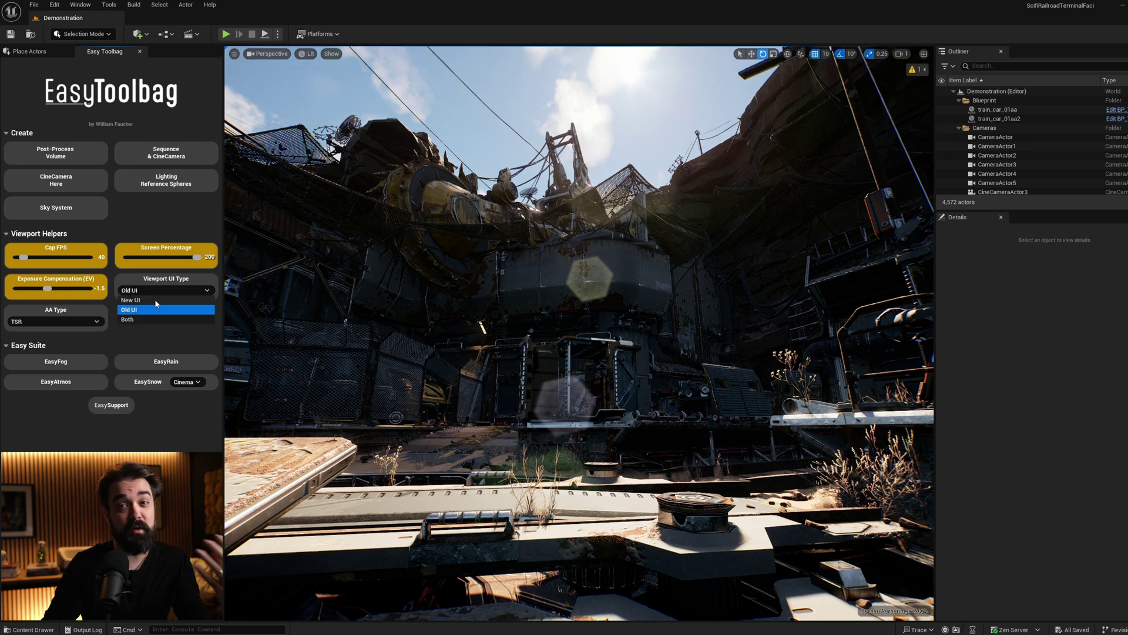
{"action": "left_click", "coordinate": [154, 299]}
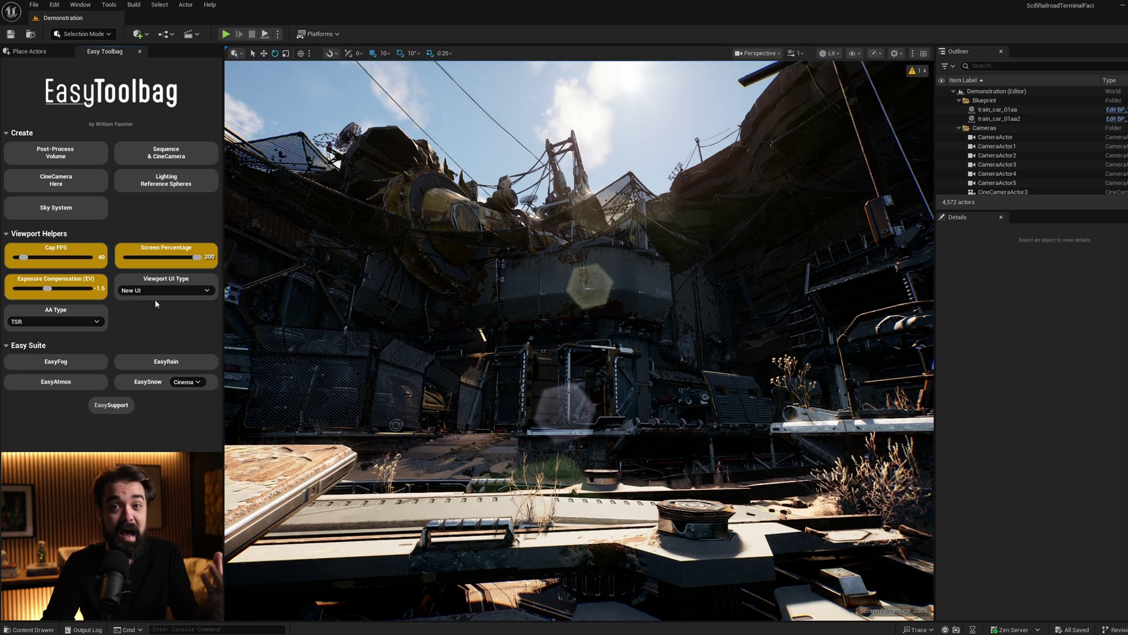
Set EasyToolbag's viewport UI type to Both.
{"action": "left_click", "coordinate": [193, 290]}
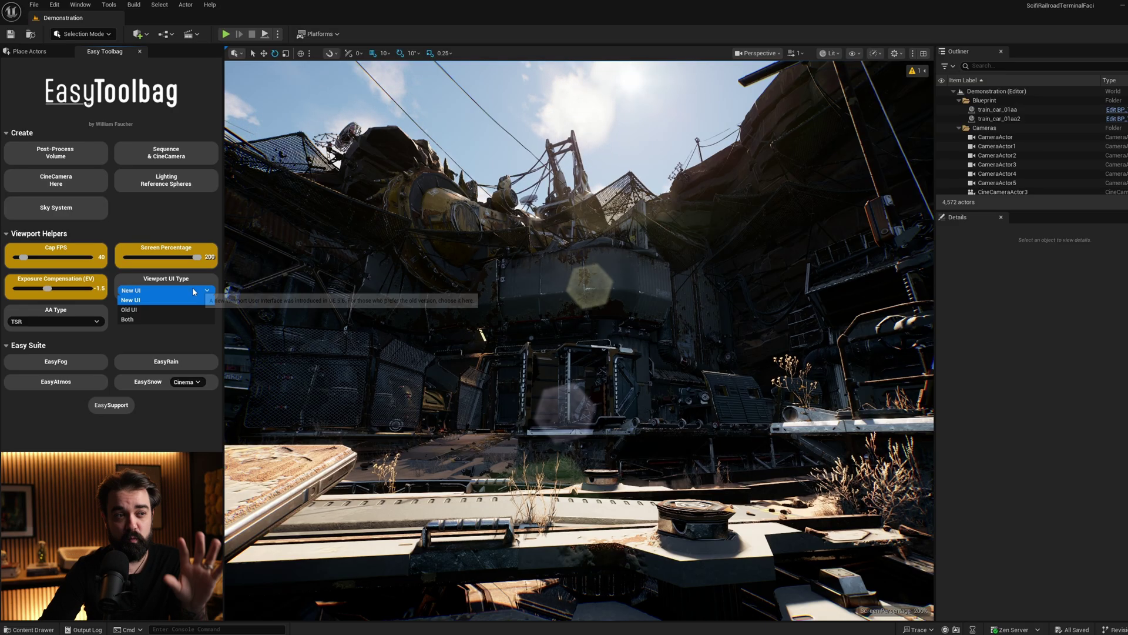
{"action": "left_click", "coordinate": [160, 292]}
{"action": "left_click", "coordinate": [152, 321]}
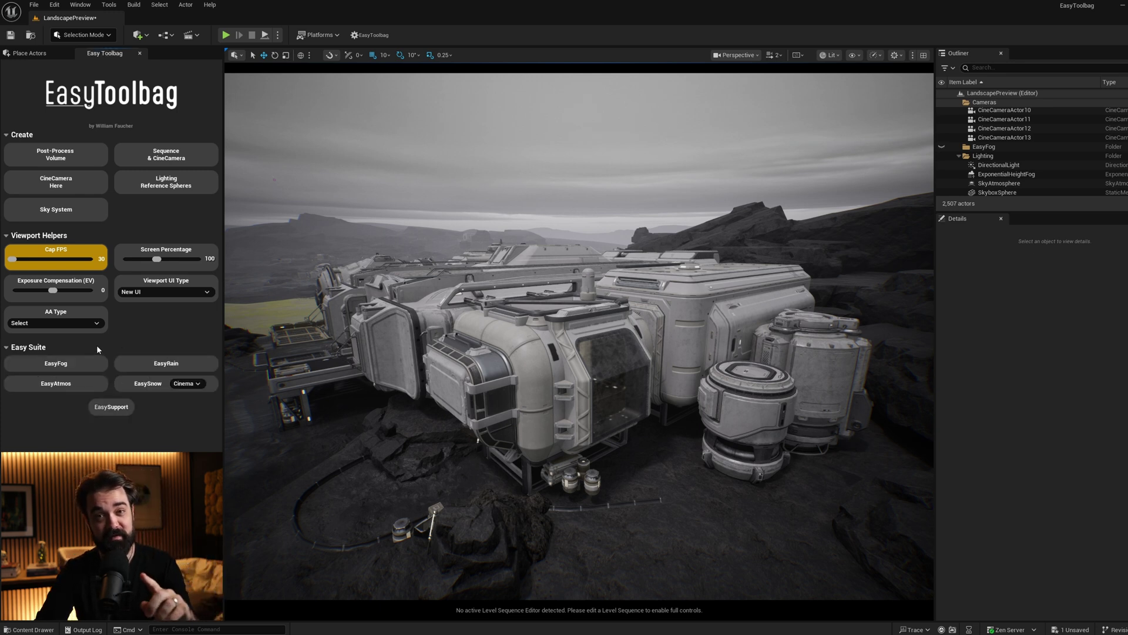
Try placing a BP_EasyFog card by hand from the project content above the white base modules, and delete it again.
{"action": "key", "text": "ctrl+space"}
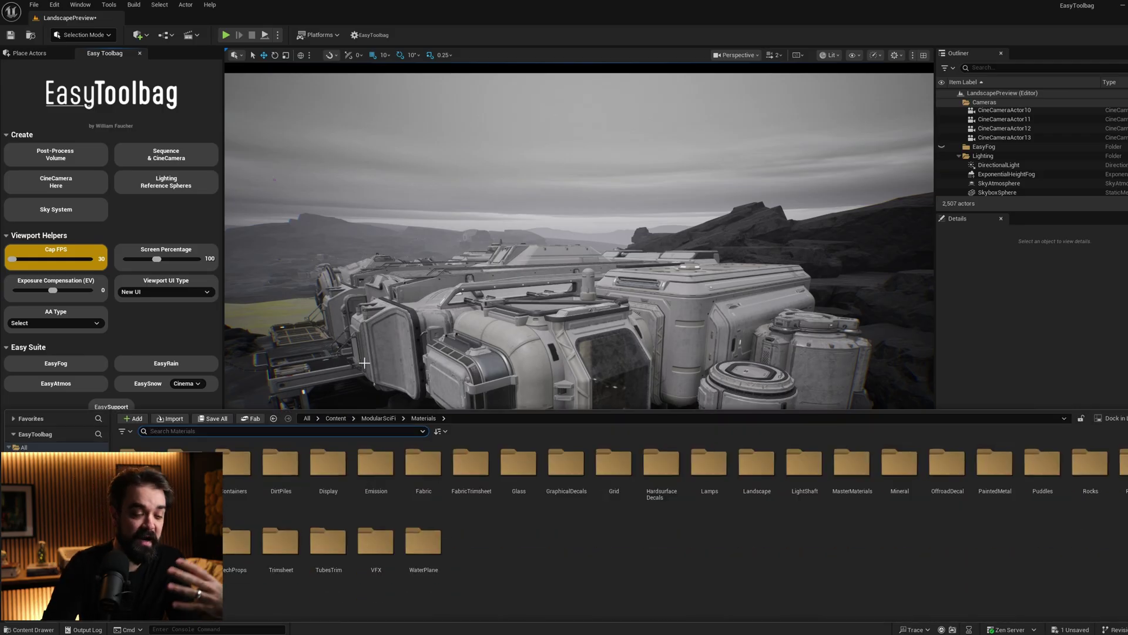
{"action": "left_click", "coordinate": [332, 419]}
{"action": "left_click", "coordinate": [137, 464]}
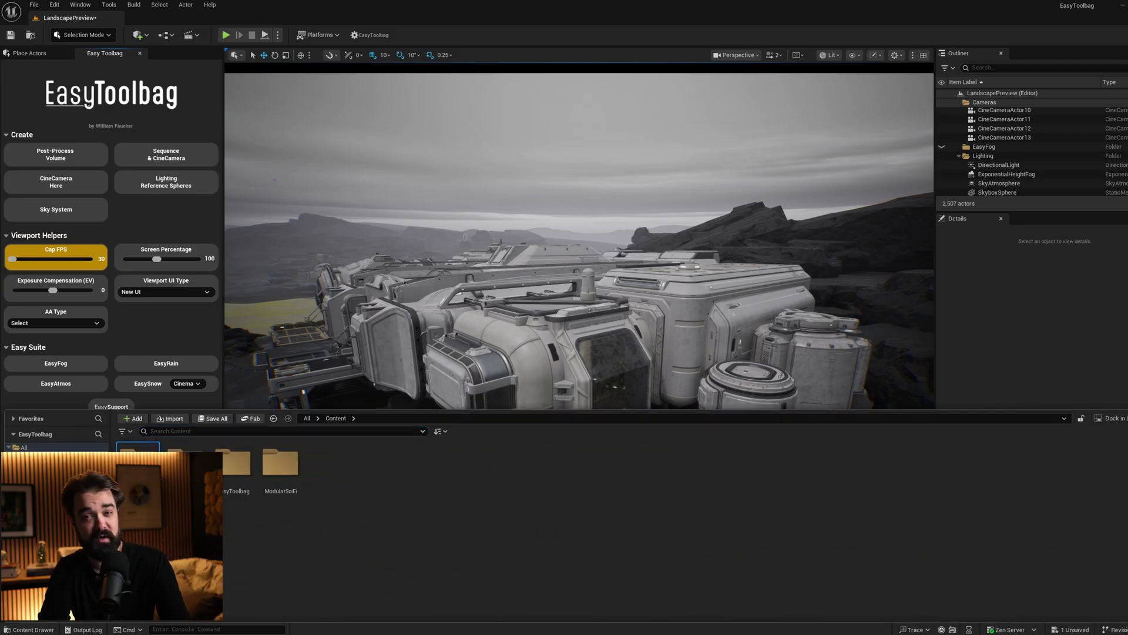
{"action": "key", "text": "ctrl+space"}
{"action": "left_click_drag", "start_coordinate": [711, 285], "coordinate": [443, 219]}
{"action": "key", "text": "f"}
{"action": "key", "text": "w"}
{"action": "right_click_drag", "start_coordinate": [507, 348], "coordinate": [405, 332]}
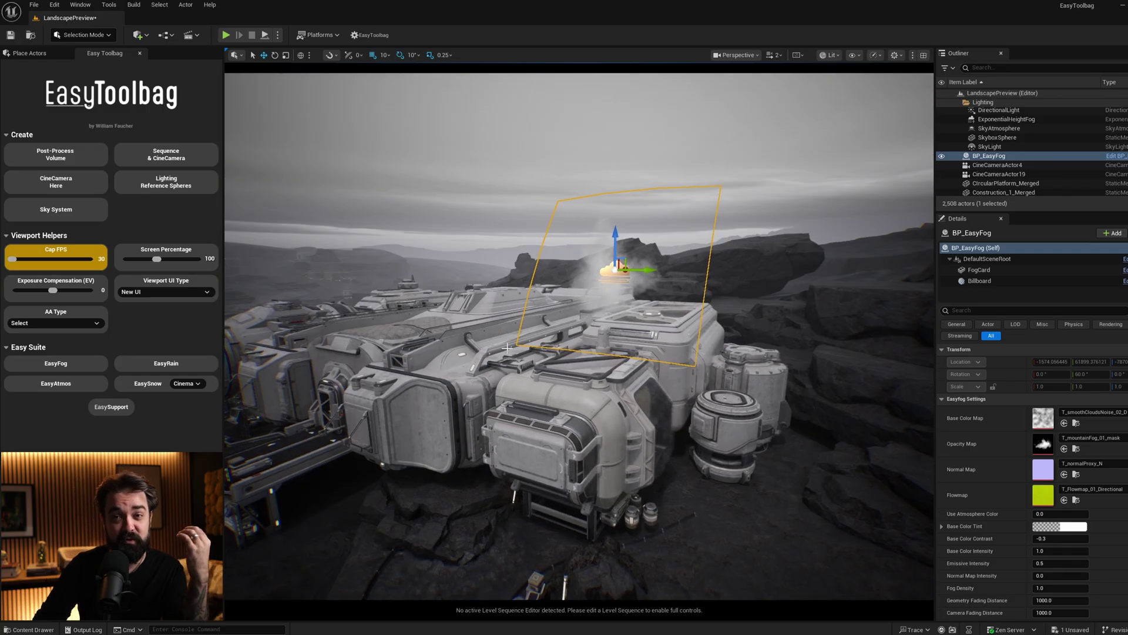
{"action": "key", "text": "Delete"}
Add two fog cards over the yellow lake with EasyToolbag's EasyFog shortcut.
{"action": "right_click_drag", "start_coordinate": [511, 347], "coordinate": [617, 361]}
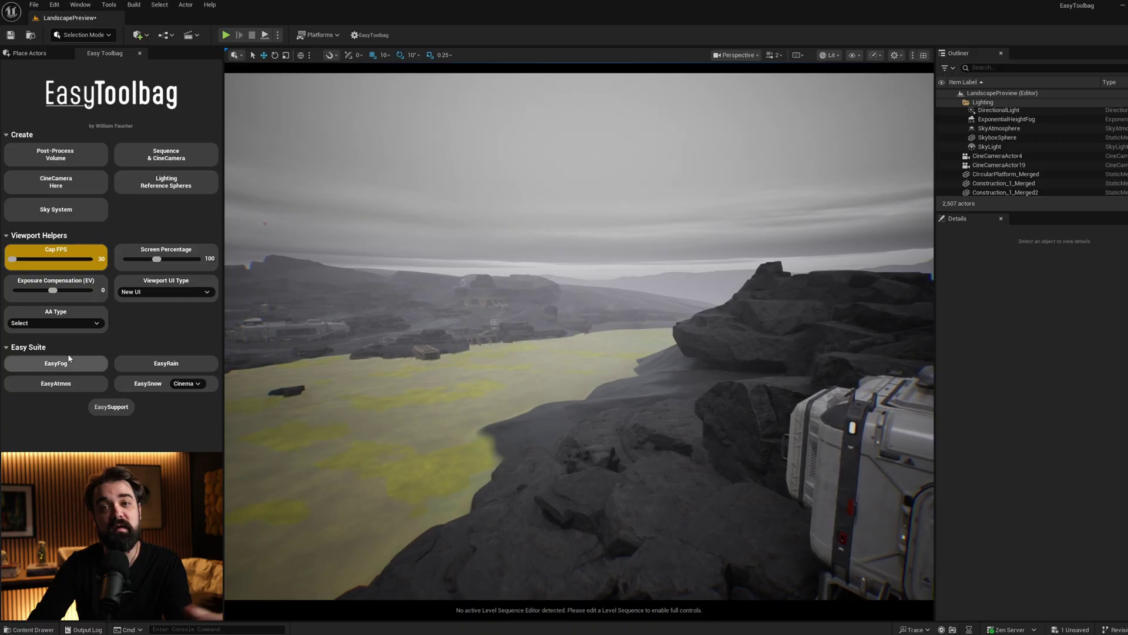
{"action": "left_click", "coordinate": [56, 363]}
{"action": "right_click_drag", "start_coordinate": [269, 373], "coordinate": [356, 335]}
{"action": "left_click", "coordinate": [78, 363]}
{"action": "left_click", "coordinate": [66, 371]}
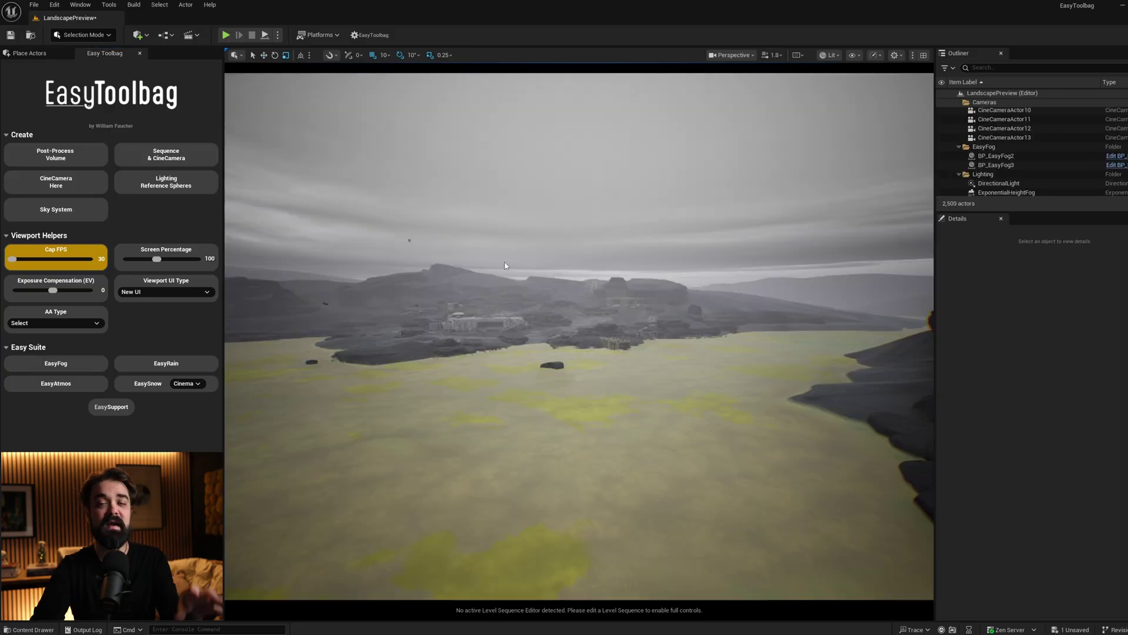
Add three more EasyFog cards around the rocks and circular platform, shifting the last one beside the large brown machine.
{"action": "right_click_drag", "start_coordinate": [579, 335], "coordinate": [391, 252]}
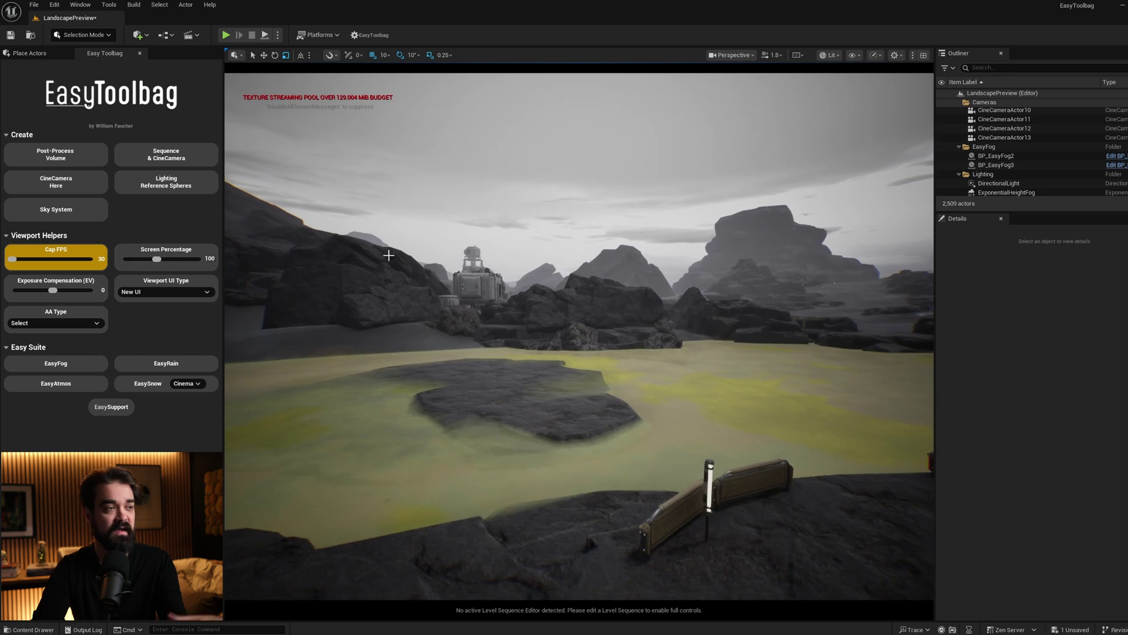
{"action": "left_click", "coordinate": [56, 364]}
{"action": "right_click_drag", "start_coordinate": [386, 366], "coordinate": [478, 417]}
{"action": "left_click", "coordinate": [56, 363]}
{"action": "left_click", "coordinate": [56, 363]}
{"action": "key", "text": "w"}
{"action": "left_click_drag", "start_coordinate": [403, 353], "coordinate": [524, 357]}
{"action": "right_click_drag", "start_coordinate": [525, 357], "coordinate": [525, 446]}
{"action": "right_click_drag", "start_coordinate": [691, 482], "coordinate": [691, 400]}
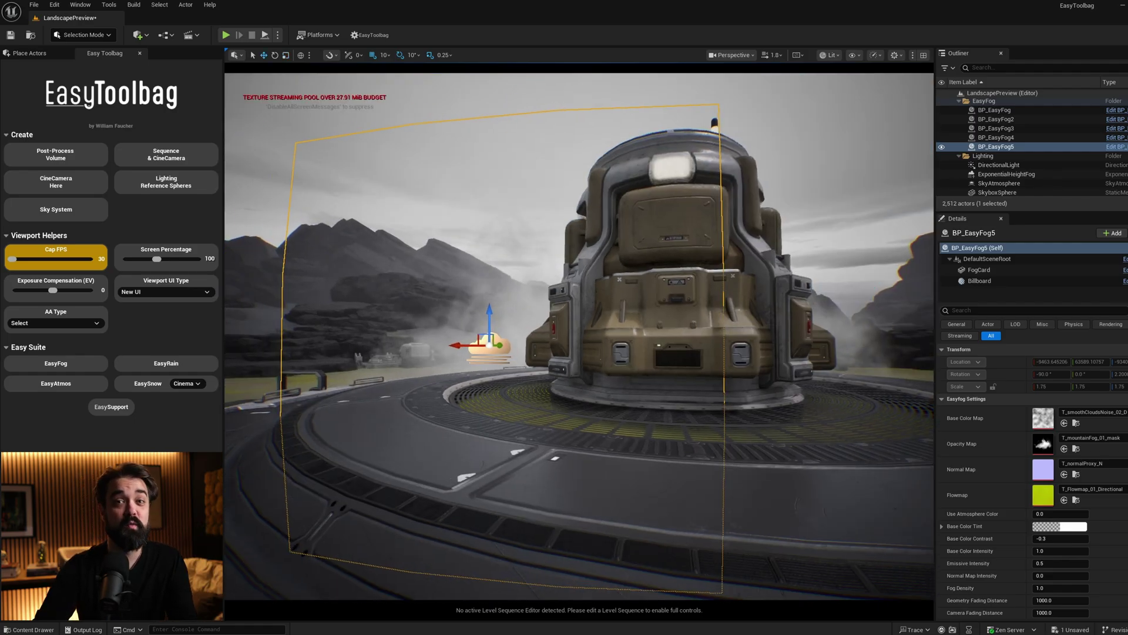
{"action": "right_click_drag", "start_coordinate": [703, 443], "coordinate": [713, 446]}
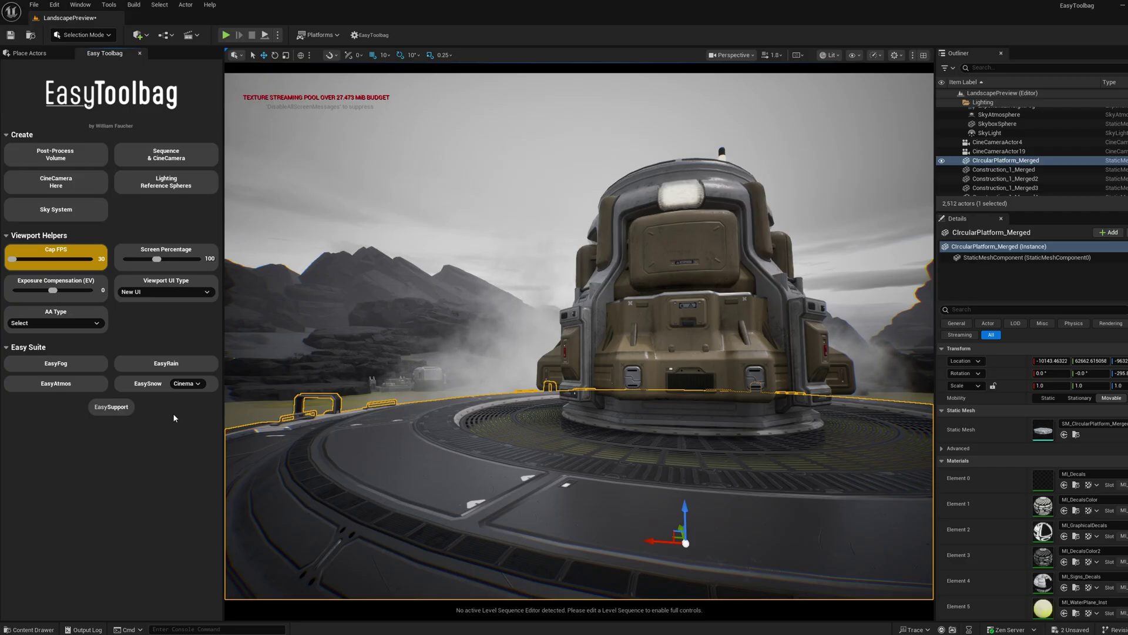
Open the EasyToolbag editor utility widget from the EasyToolbag System content folder for editing.
{"action": "key", "text": "ctrl+space"}
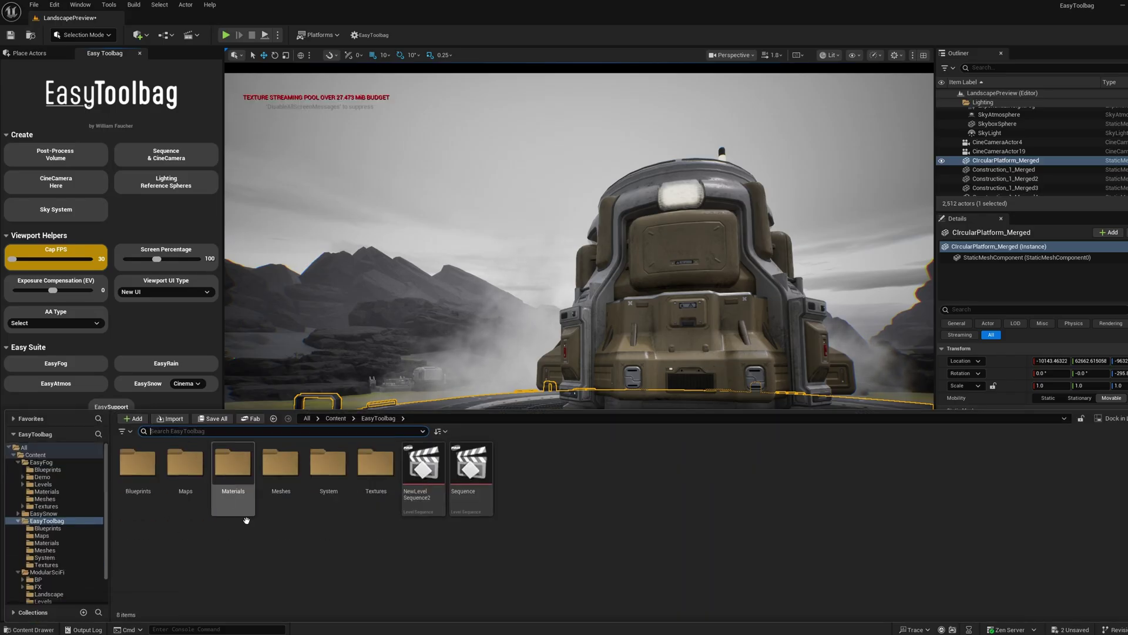
{"action": "double_click", "coordinate": [336, 484]}
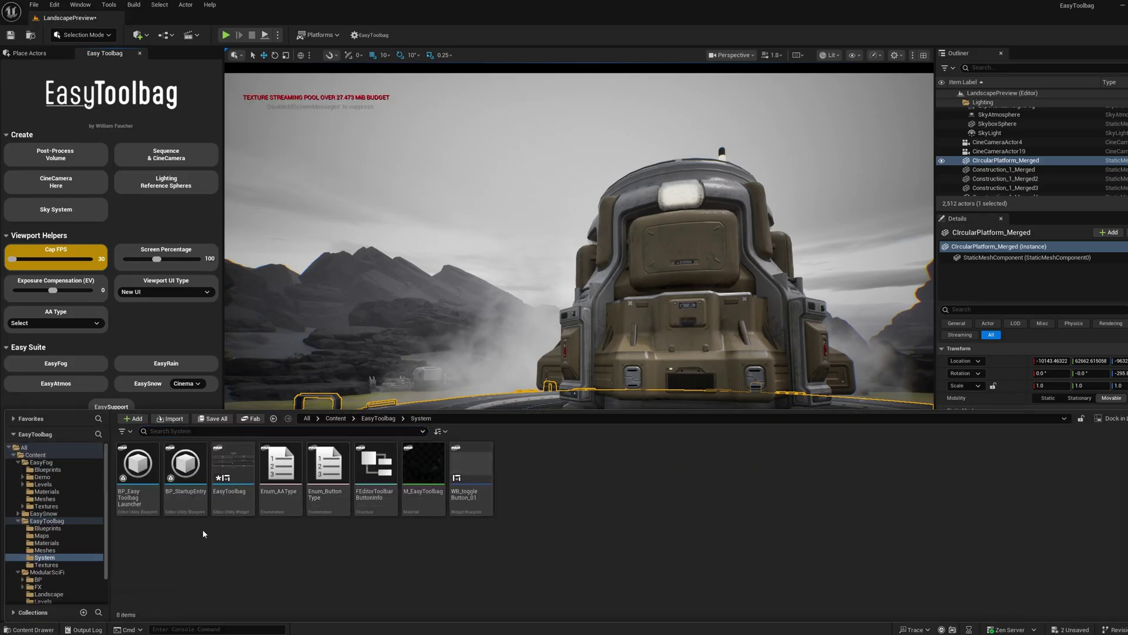
{"action": "double_click", "coordinate": [223, 463]}
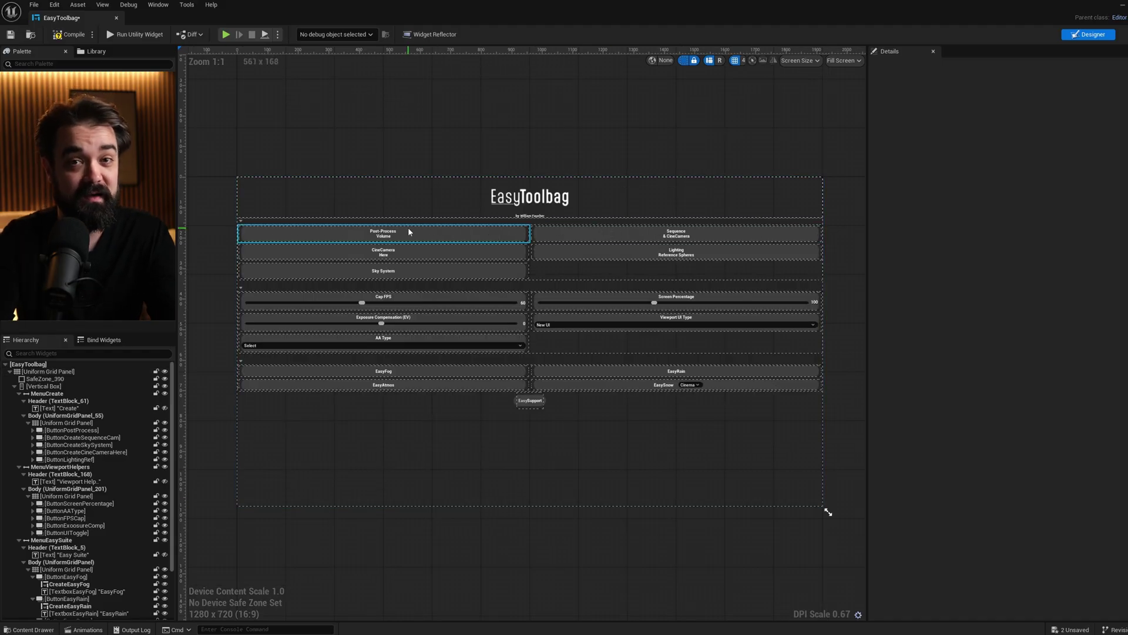
Swap the Post-Process Volume and CineCamera Here buttons in the widget's Create section by changing their grid rows.
{"action": "left_click", "coordinate": [453, 236]}
{"action": "left_click", "coordinate": [33, 431]}
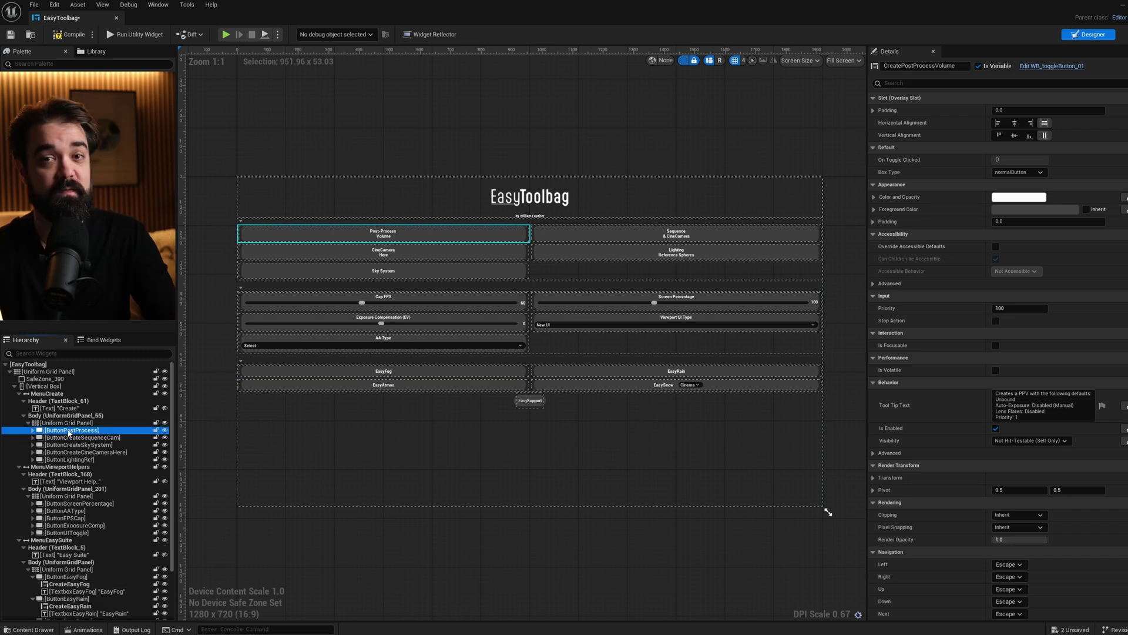
{"action": "left_click", "coordinate": [68, 431]}
{"action": "left_click", "coordinate": [386, 245]}
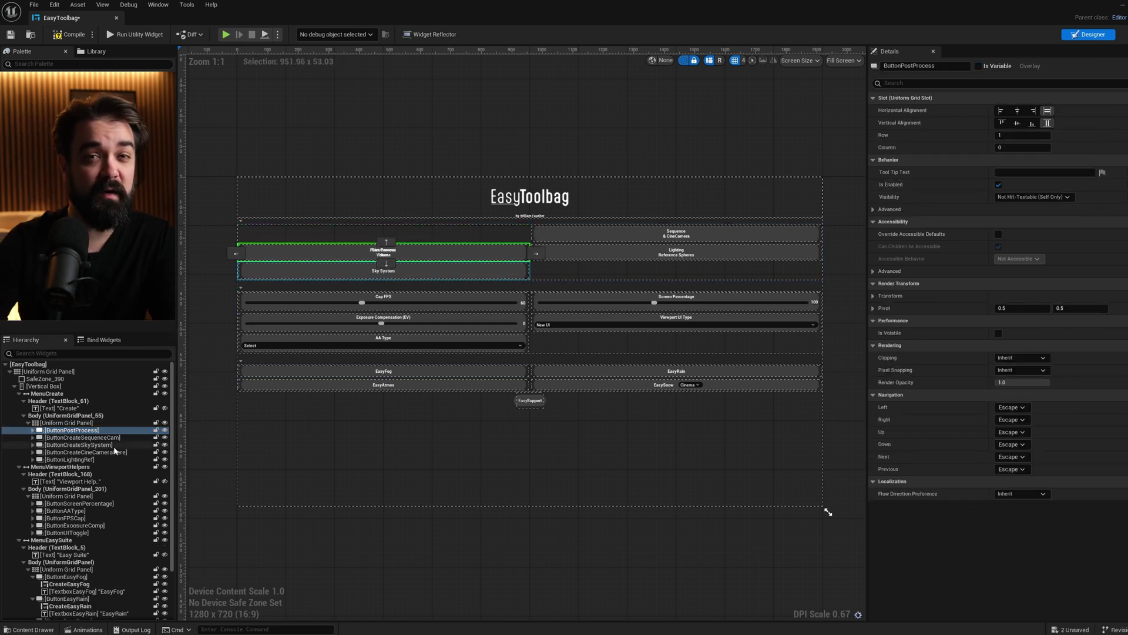
{"action": "left_click", "coordinate": [104, 453]}
{"action": "left_click", "coordinate": [386, 242]}
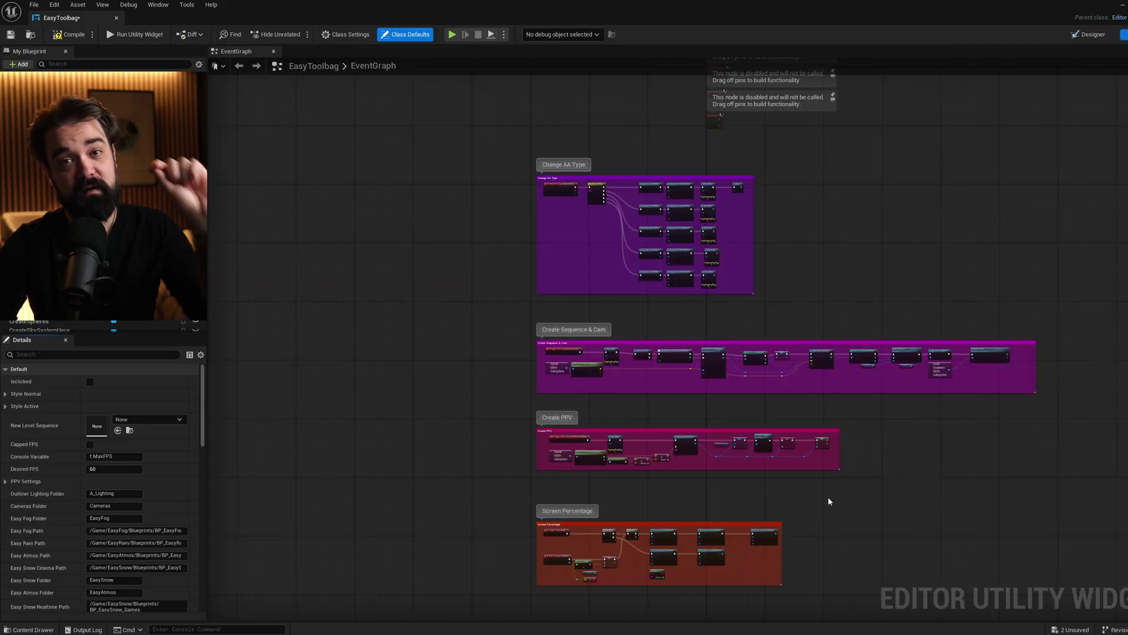
Examine the Create PPV nodes in the widget's event graph, including the PPV Settings variable and its Set node.
{"action": "scroll", "coordinate": [706, 478], "scroll_direction": "up", "scroll_amount": 6}
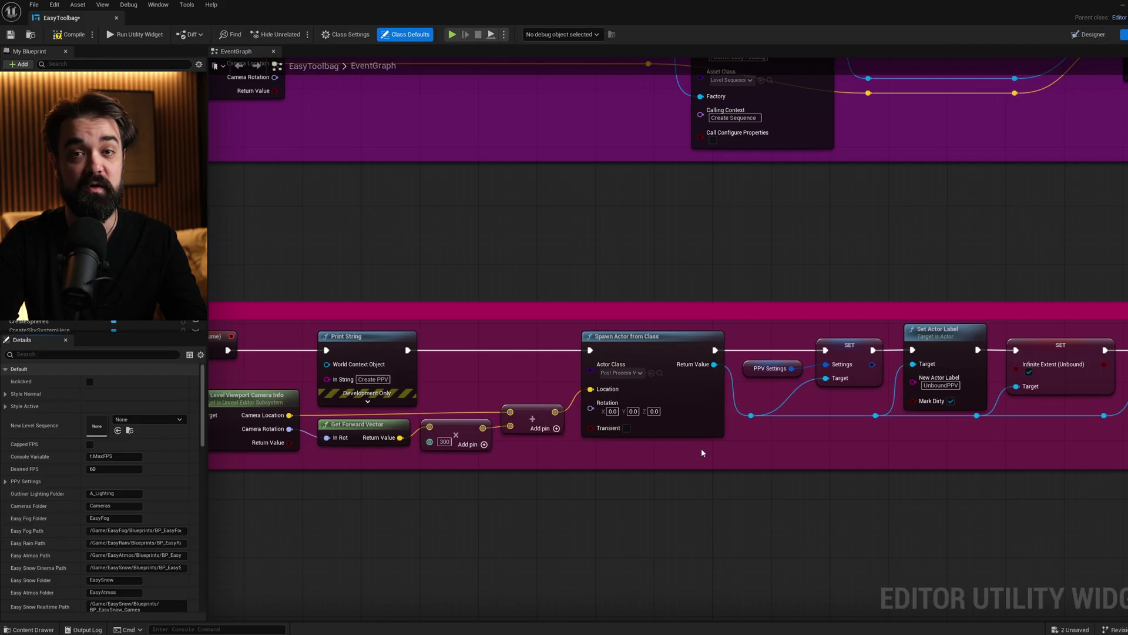
{"action": "left_click", "coordinate": [794, 334]}
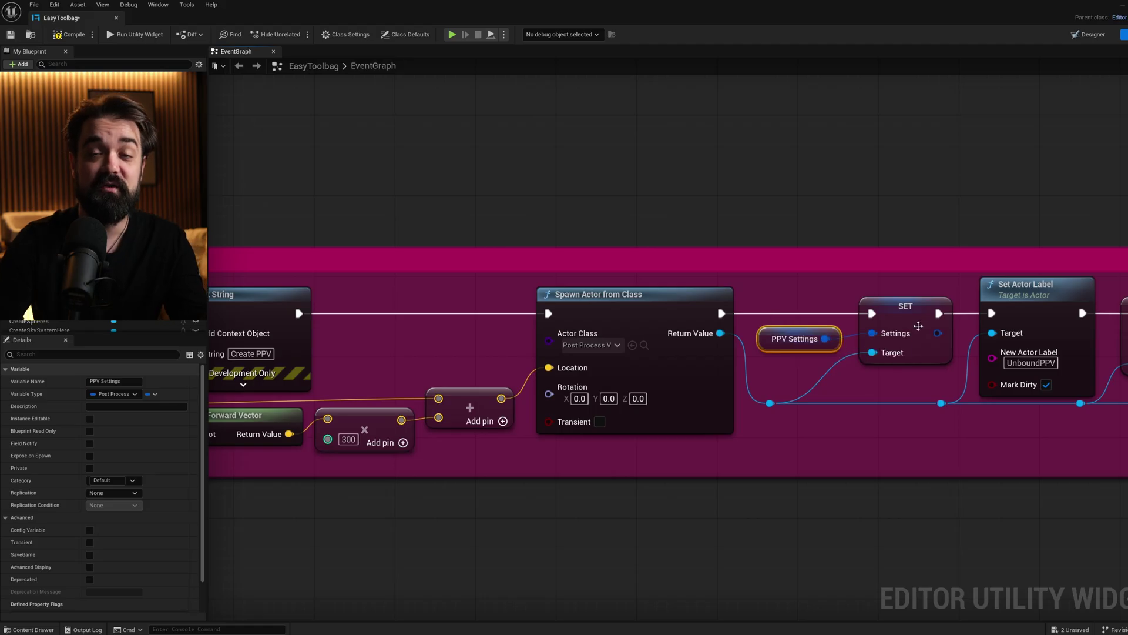
{"action": "left_click", "coordinate": [885, 309]}
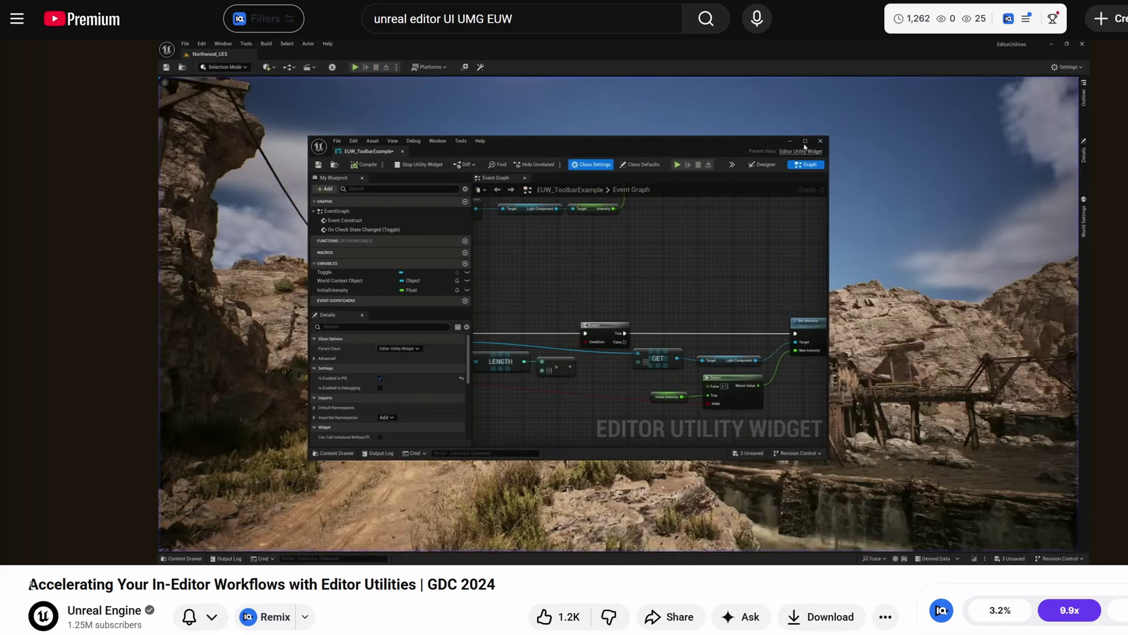
Switch to YouTube and highlight the video title "Accelerating Your In-Editor Workflows with Editor Utilities | GDC 2024".
{"action": "left_click_drag", "start_coordinate": [28, 584], "coordinate": [498, 587]}
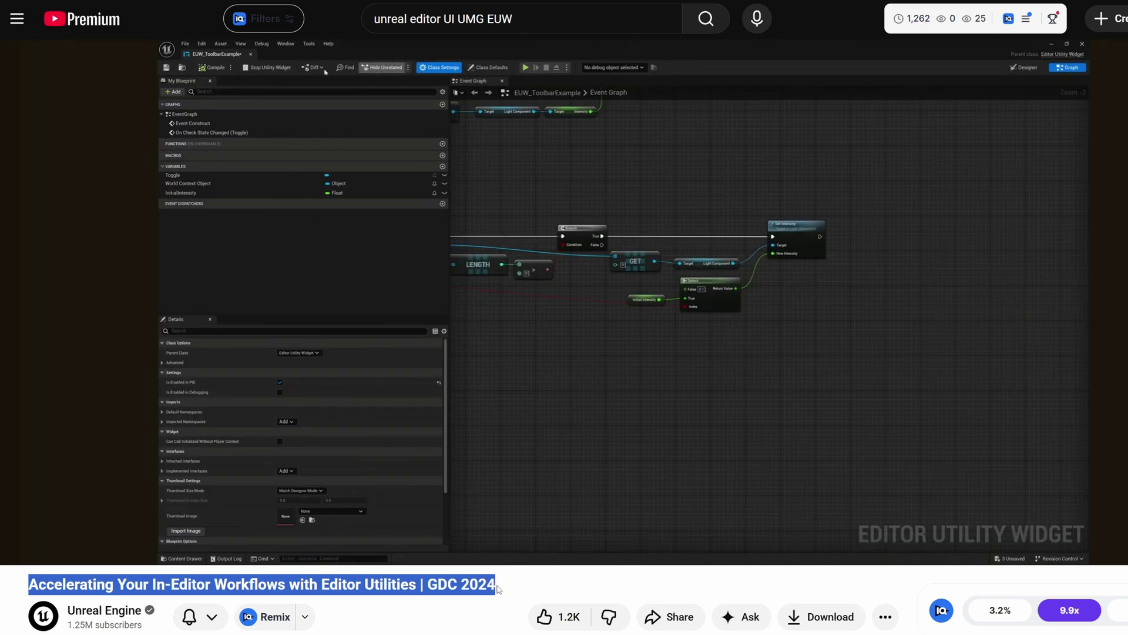